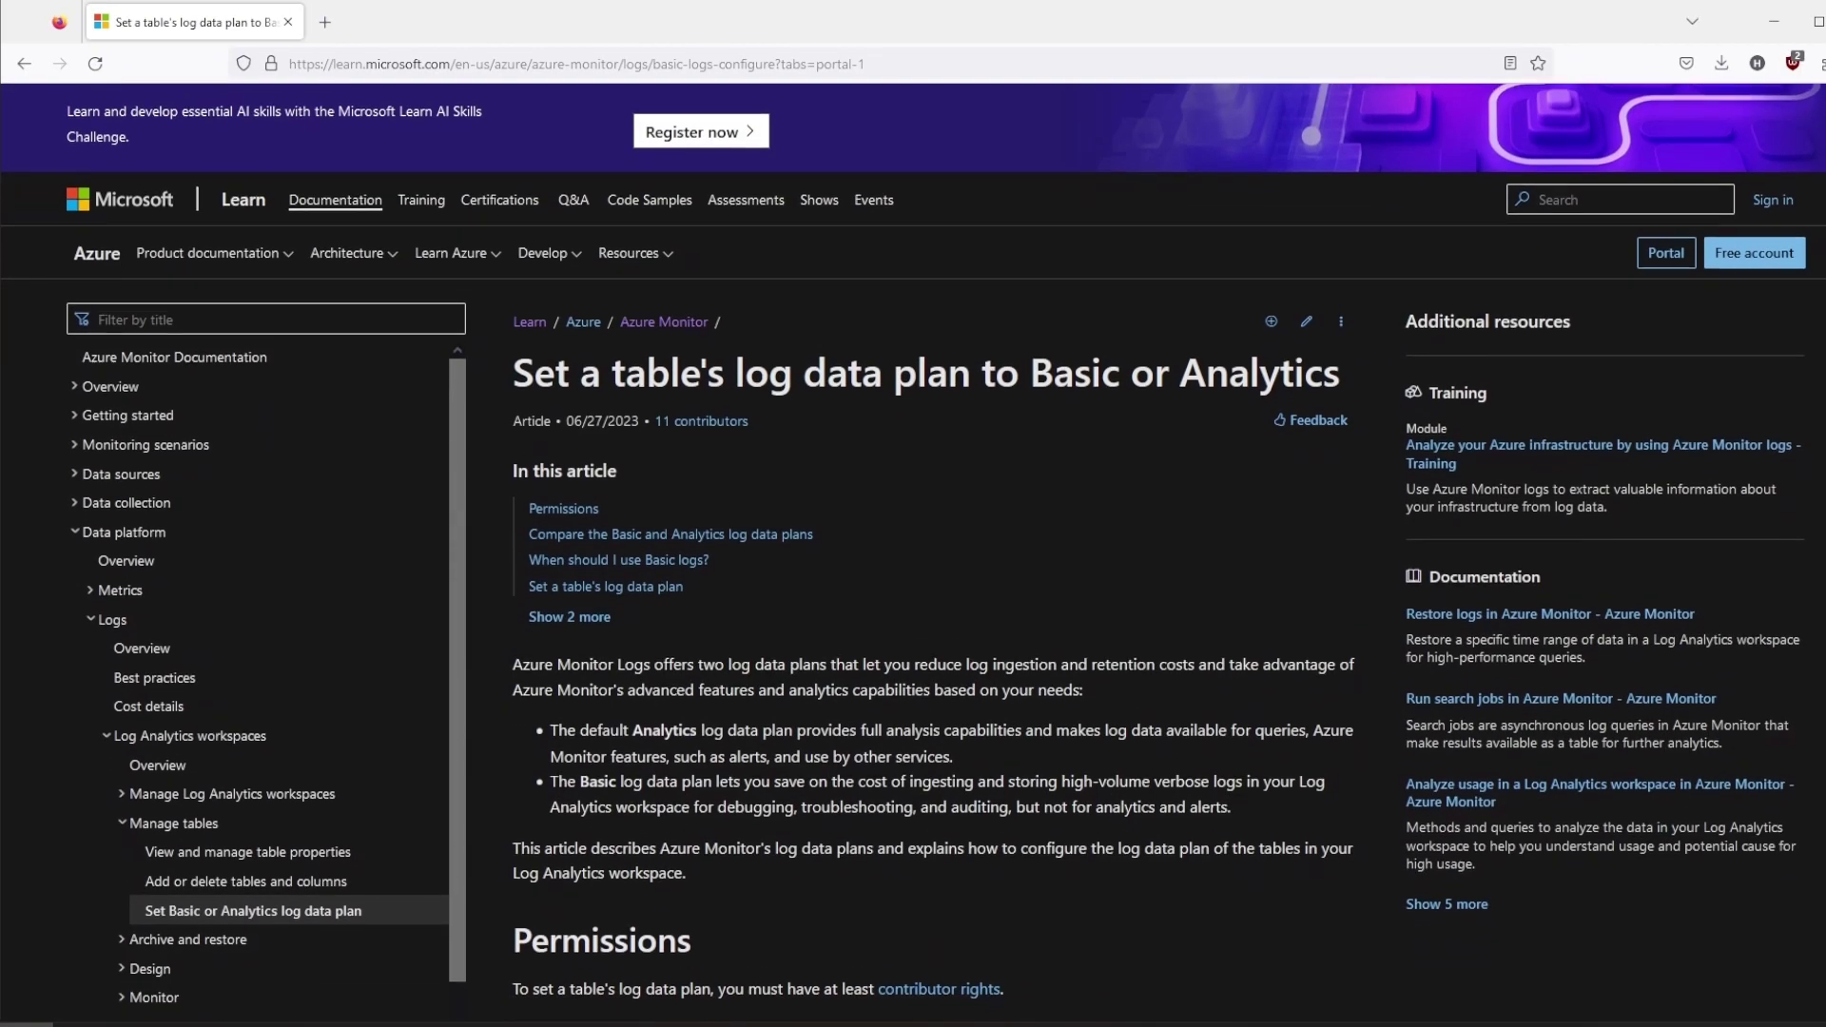
Review the documentation comparing Basic and Analytics log data plans and the Microsoft Sentinel per-GB pricing of both log types
scroll(913, 554, down, 4)
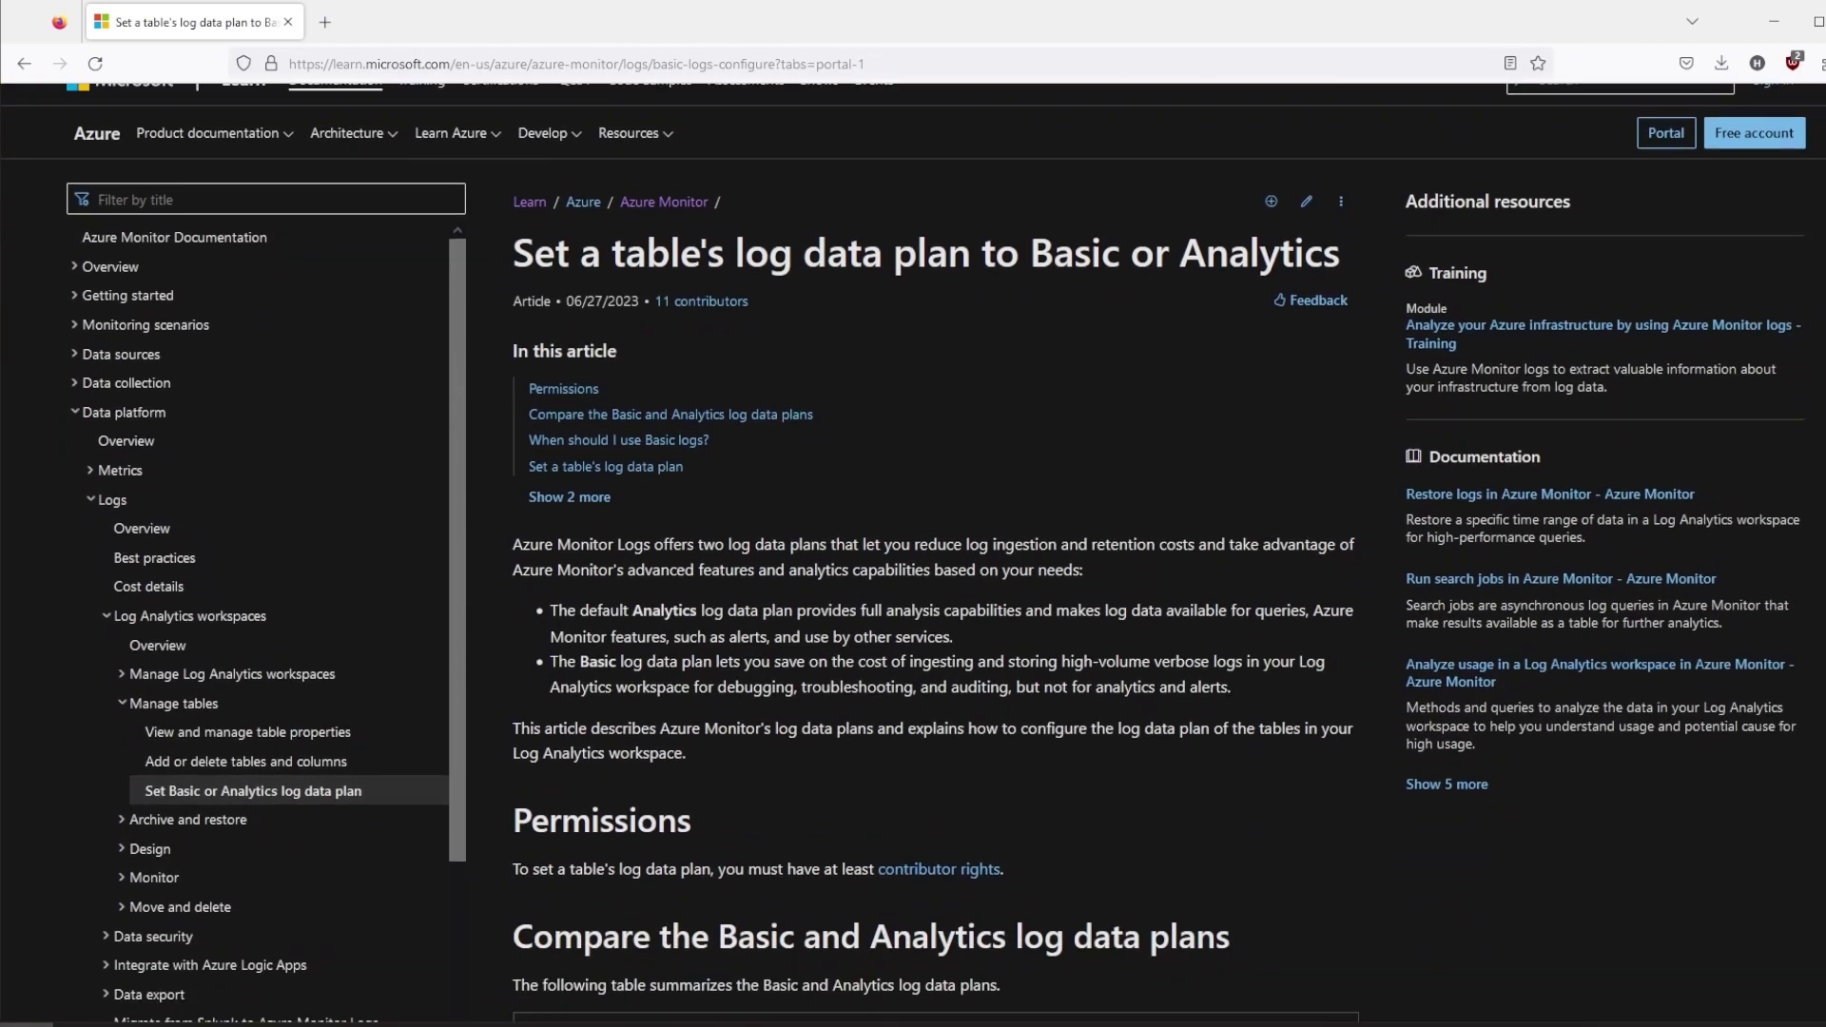
scroll(913, 553, down, 5)
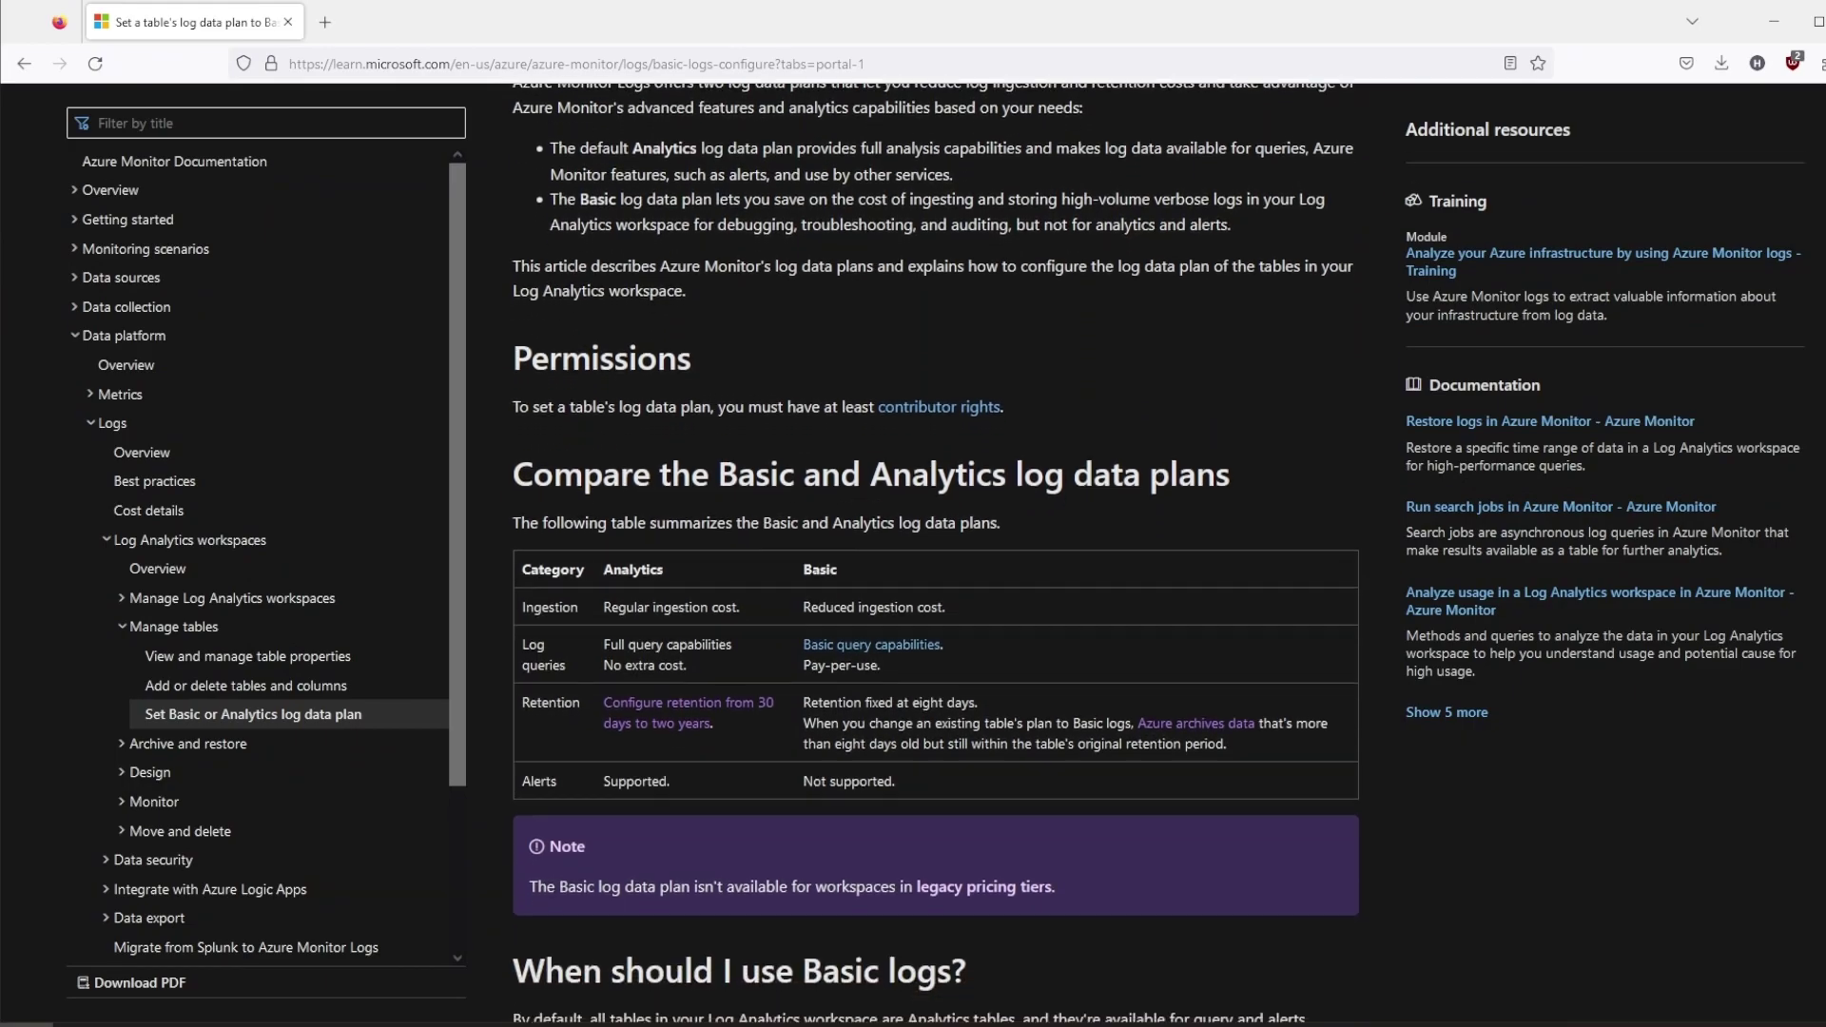
scroll(913, 553, down, 4)
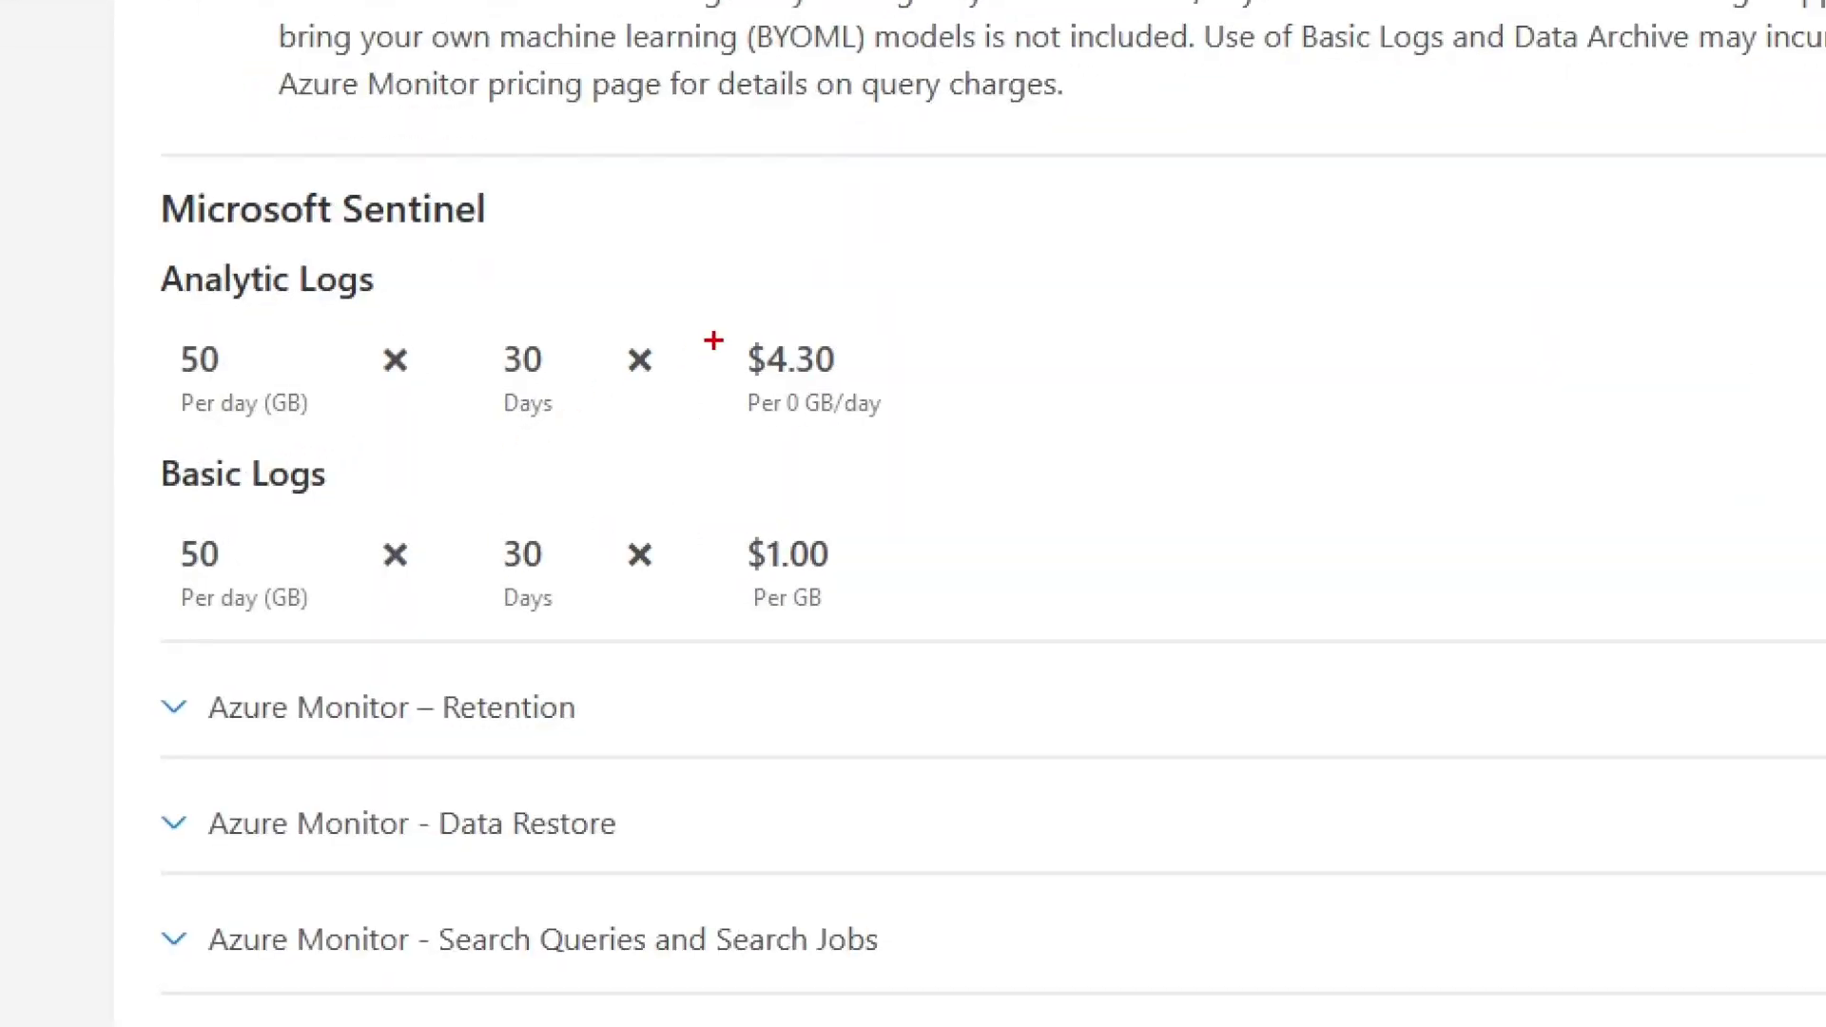
drag(720, 314, 788, 504)
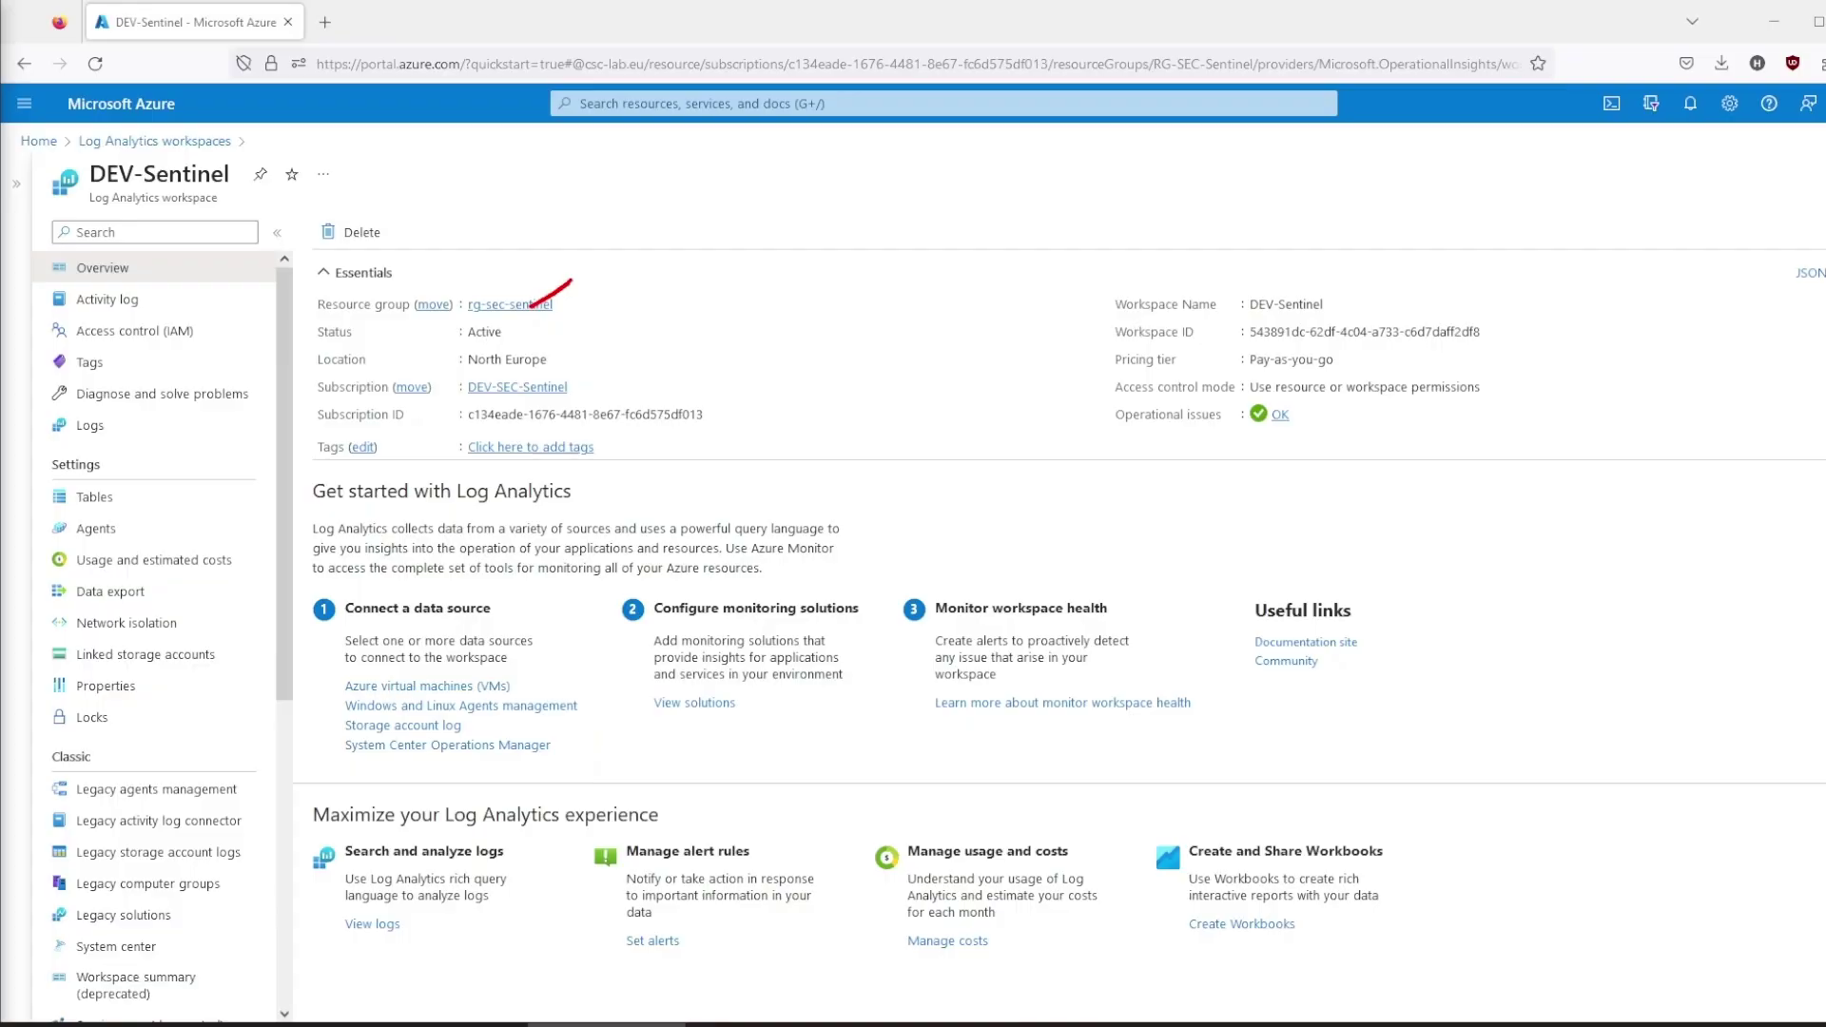
Open the list of tables in the DEV-Sentinel Log Analytics workspace
drag(530, 308, 228, 465)
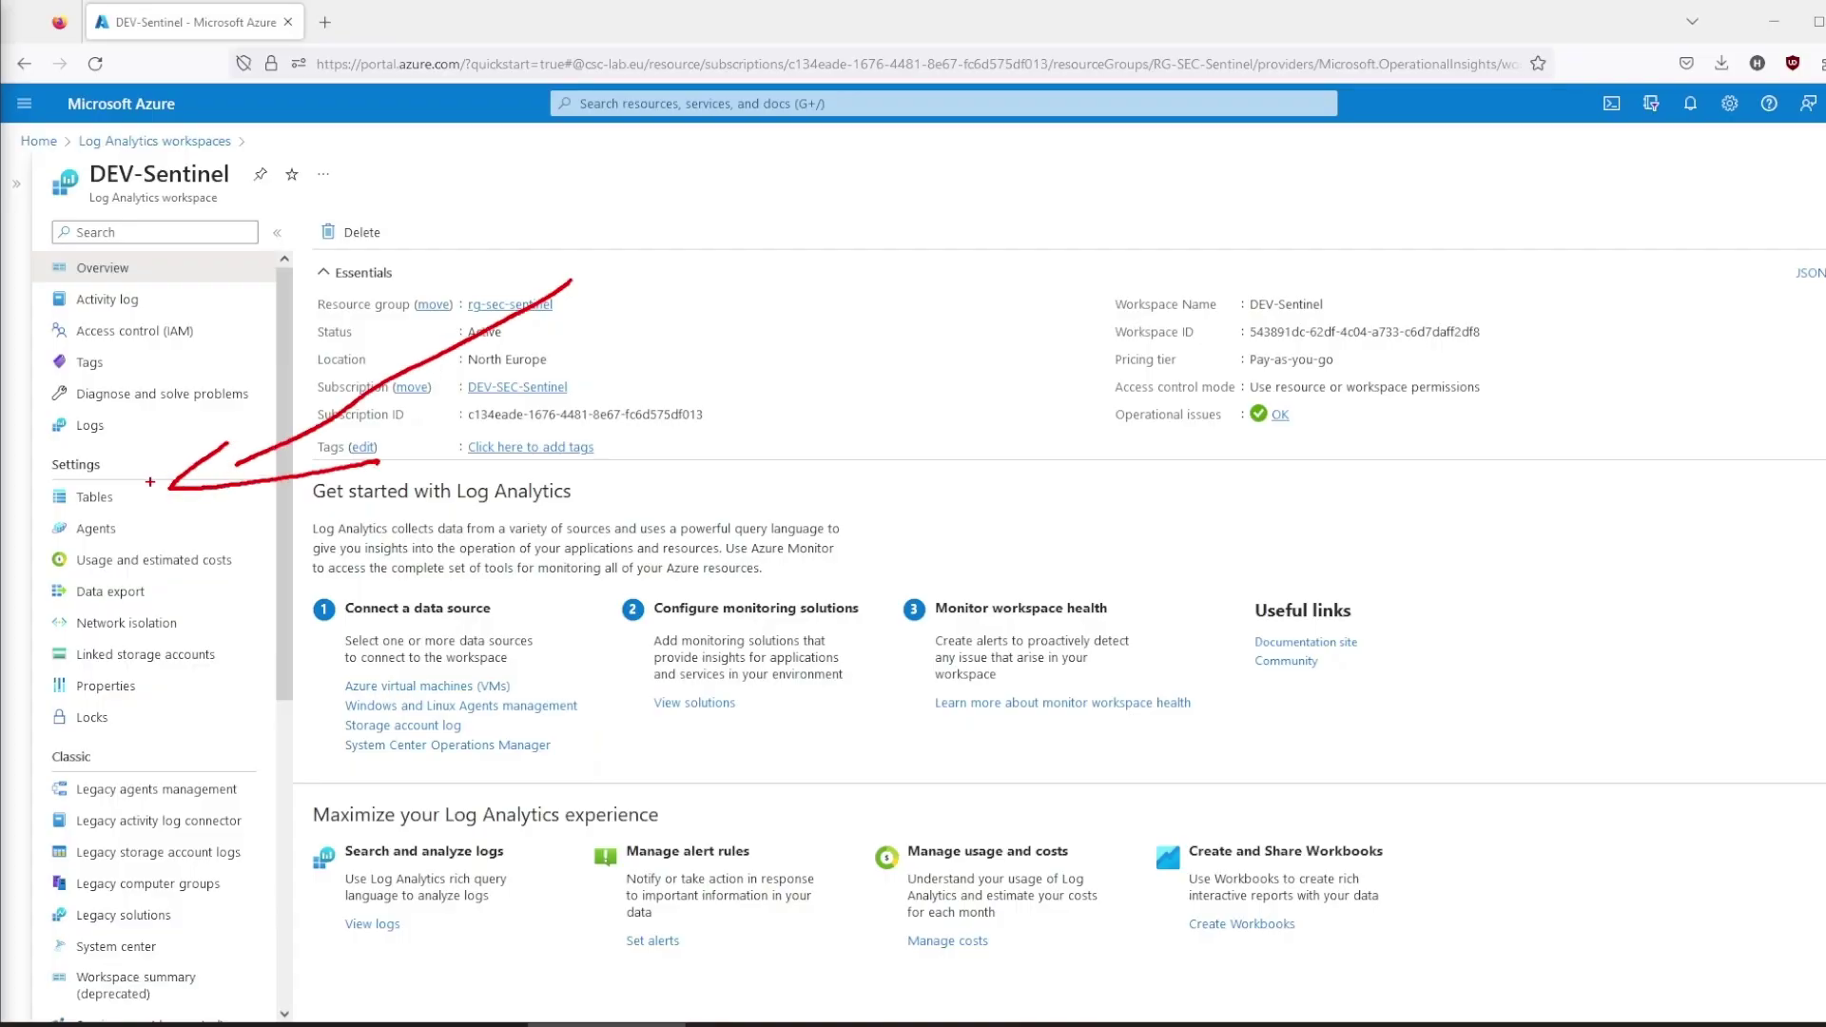
drag(38, 478, 134, 514)
click(122, 505)
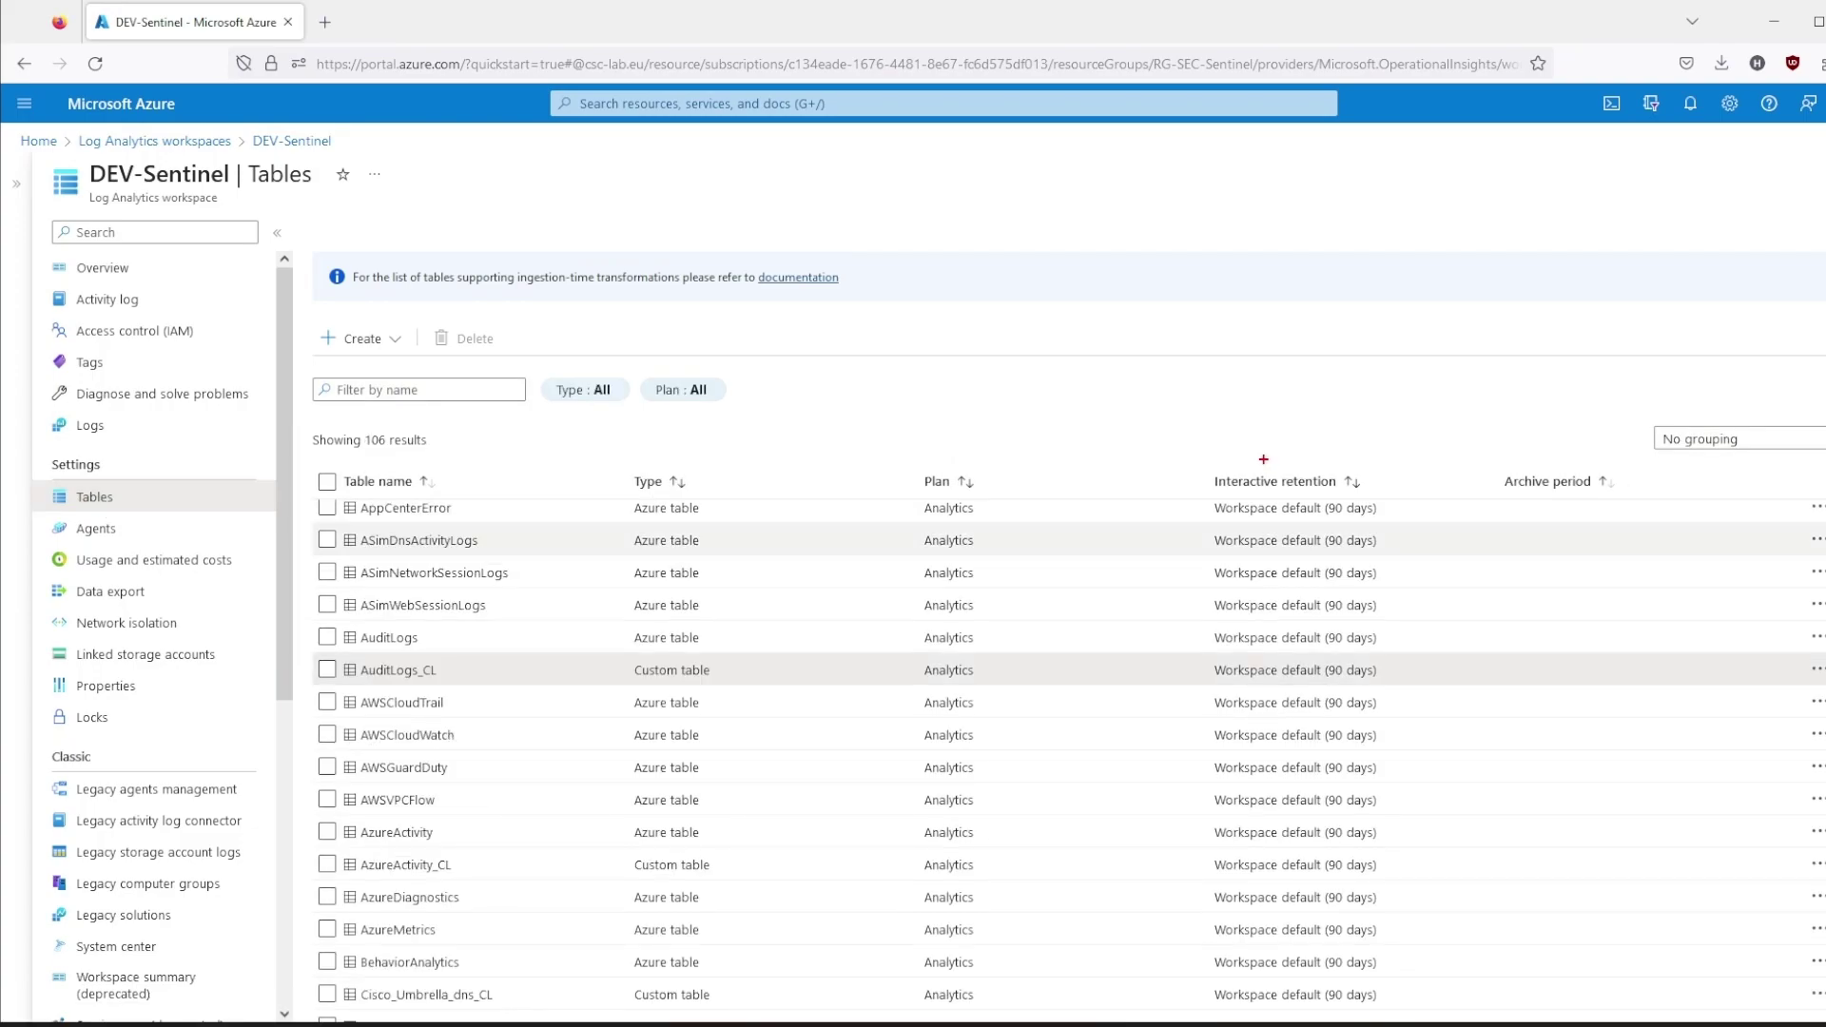
Open the management settings of the AuditLogs_CL custom table
drag(1260, 489, 1714, 637)
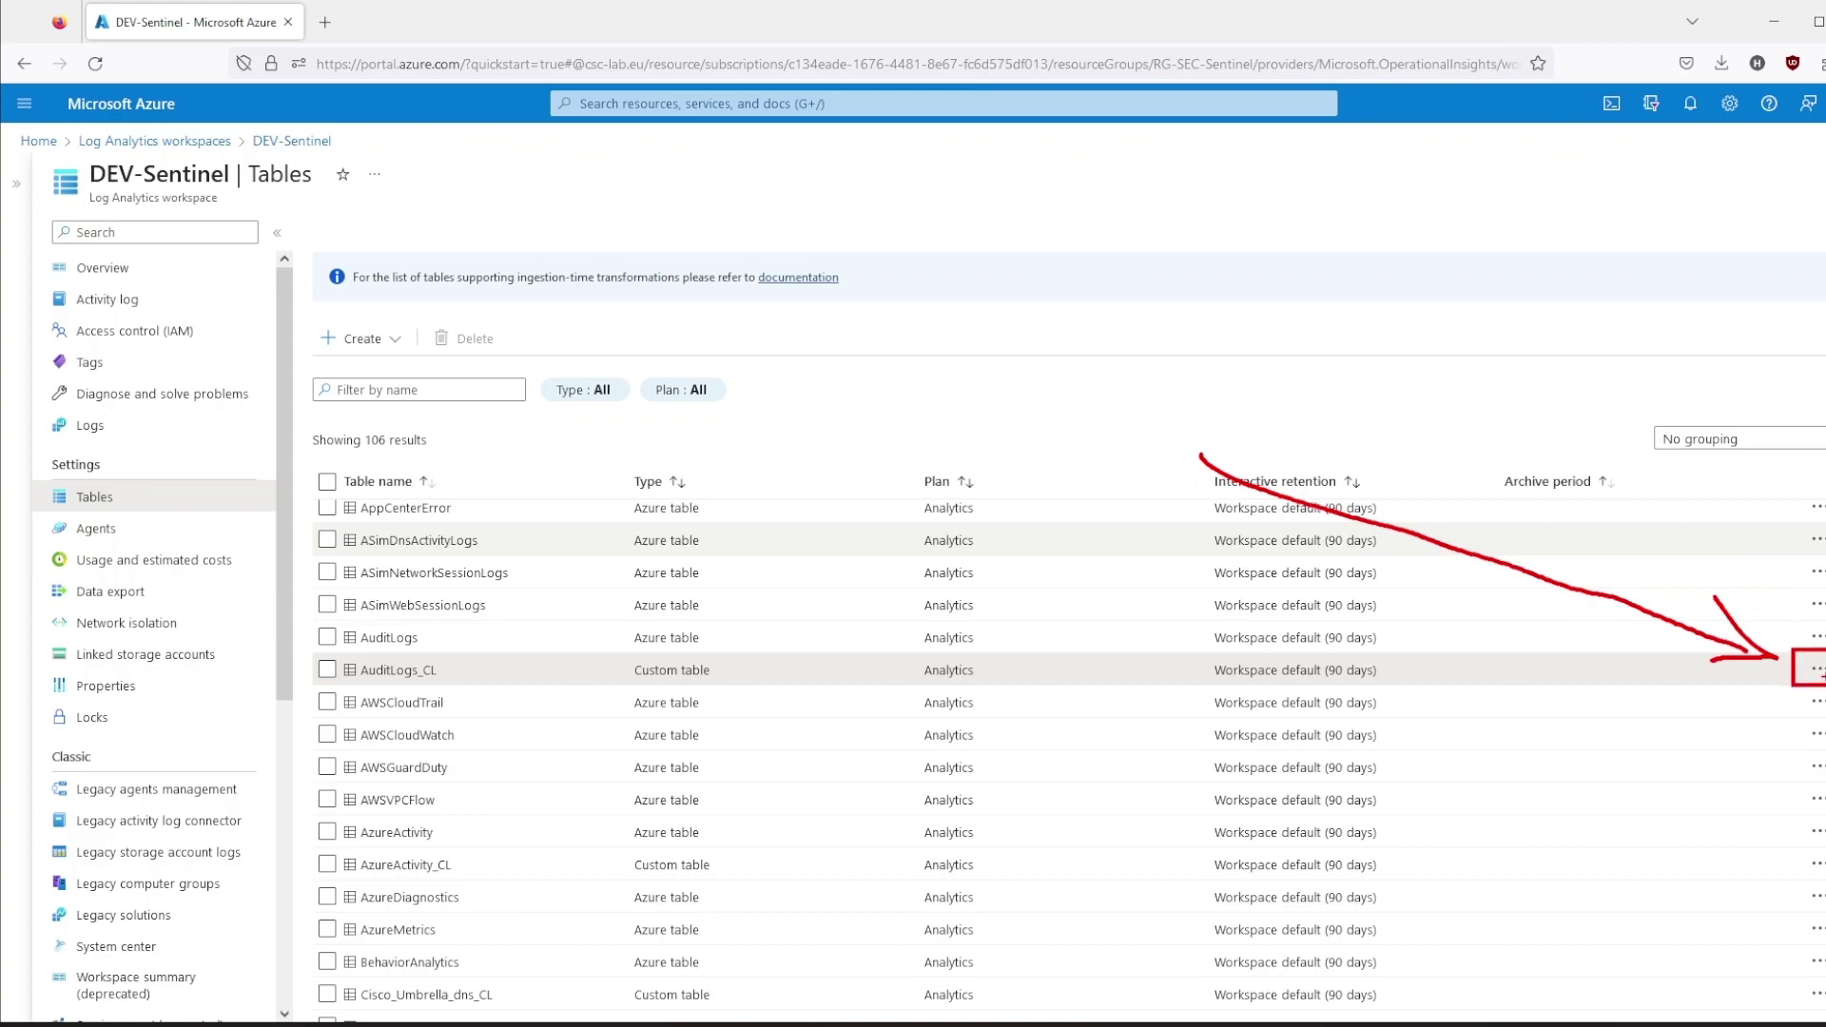
click(1816, 669)
drag(1635, 684, 1804, 708)
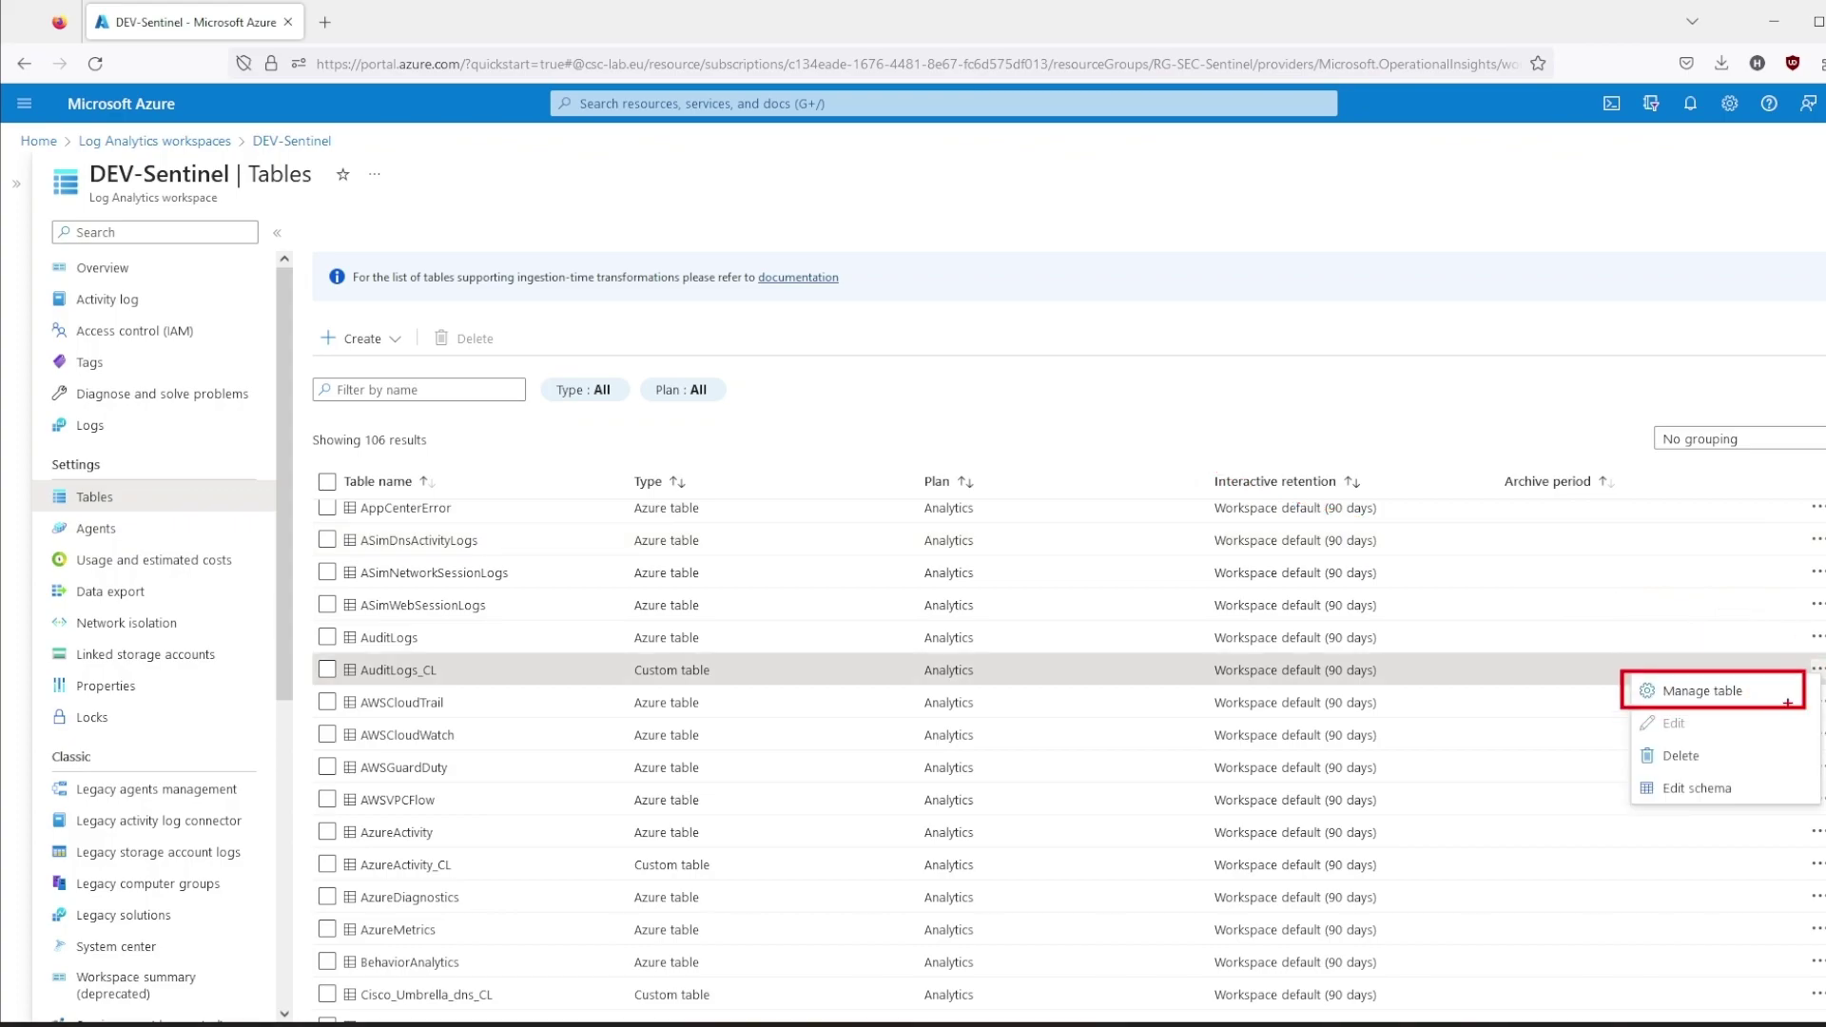
key(Escape)
click(1702, 692)
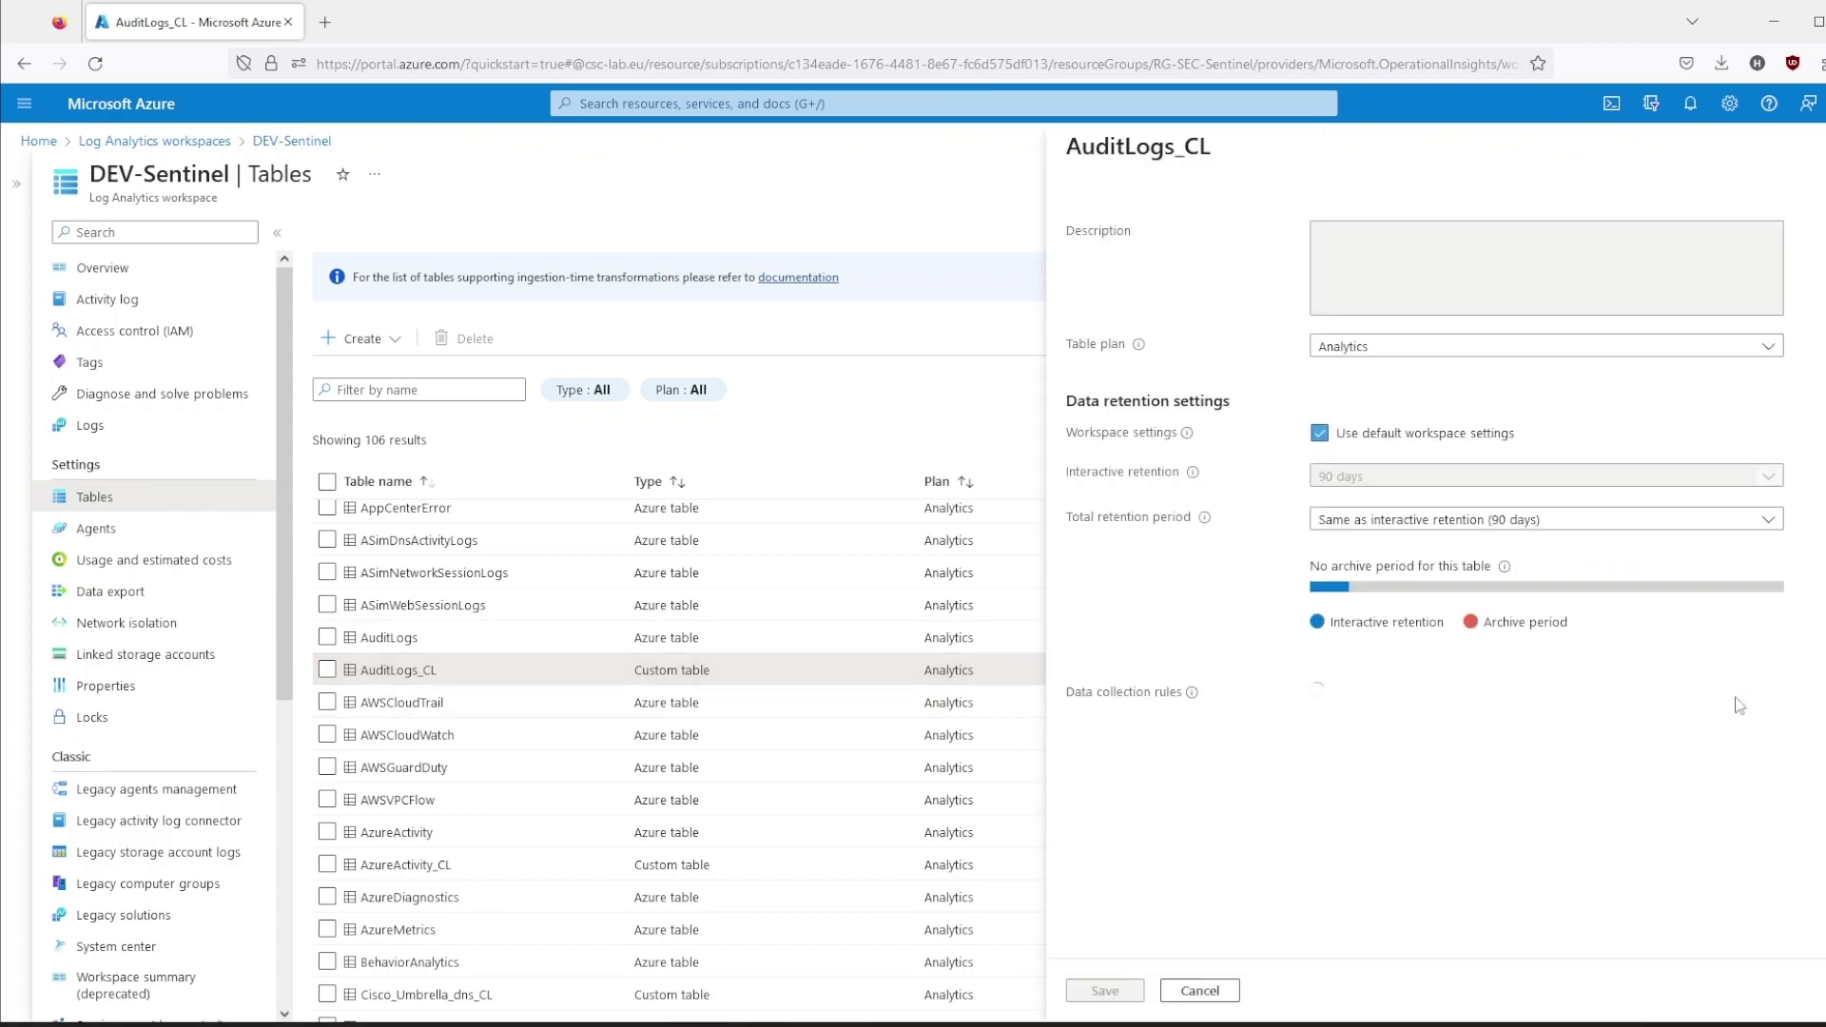
Show the table plan choices for AuditLogs_CL and choose a total retention period of 5 years
drag(1055, 329, 1802, 376)
key(Escape)
click(1696, 361)
drag(1304, 386, 1422, 420)
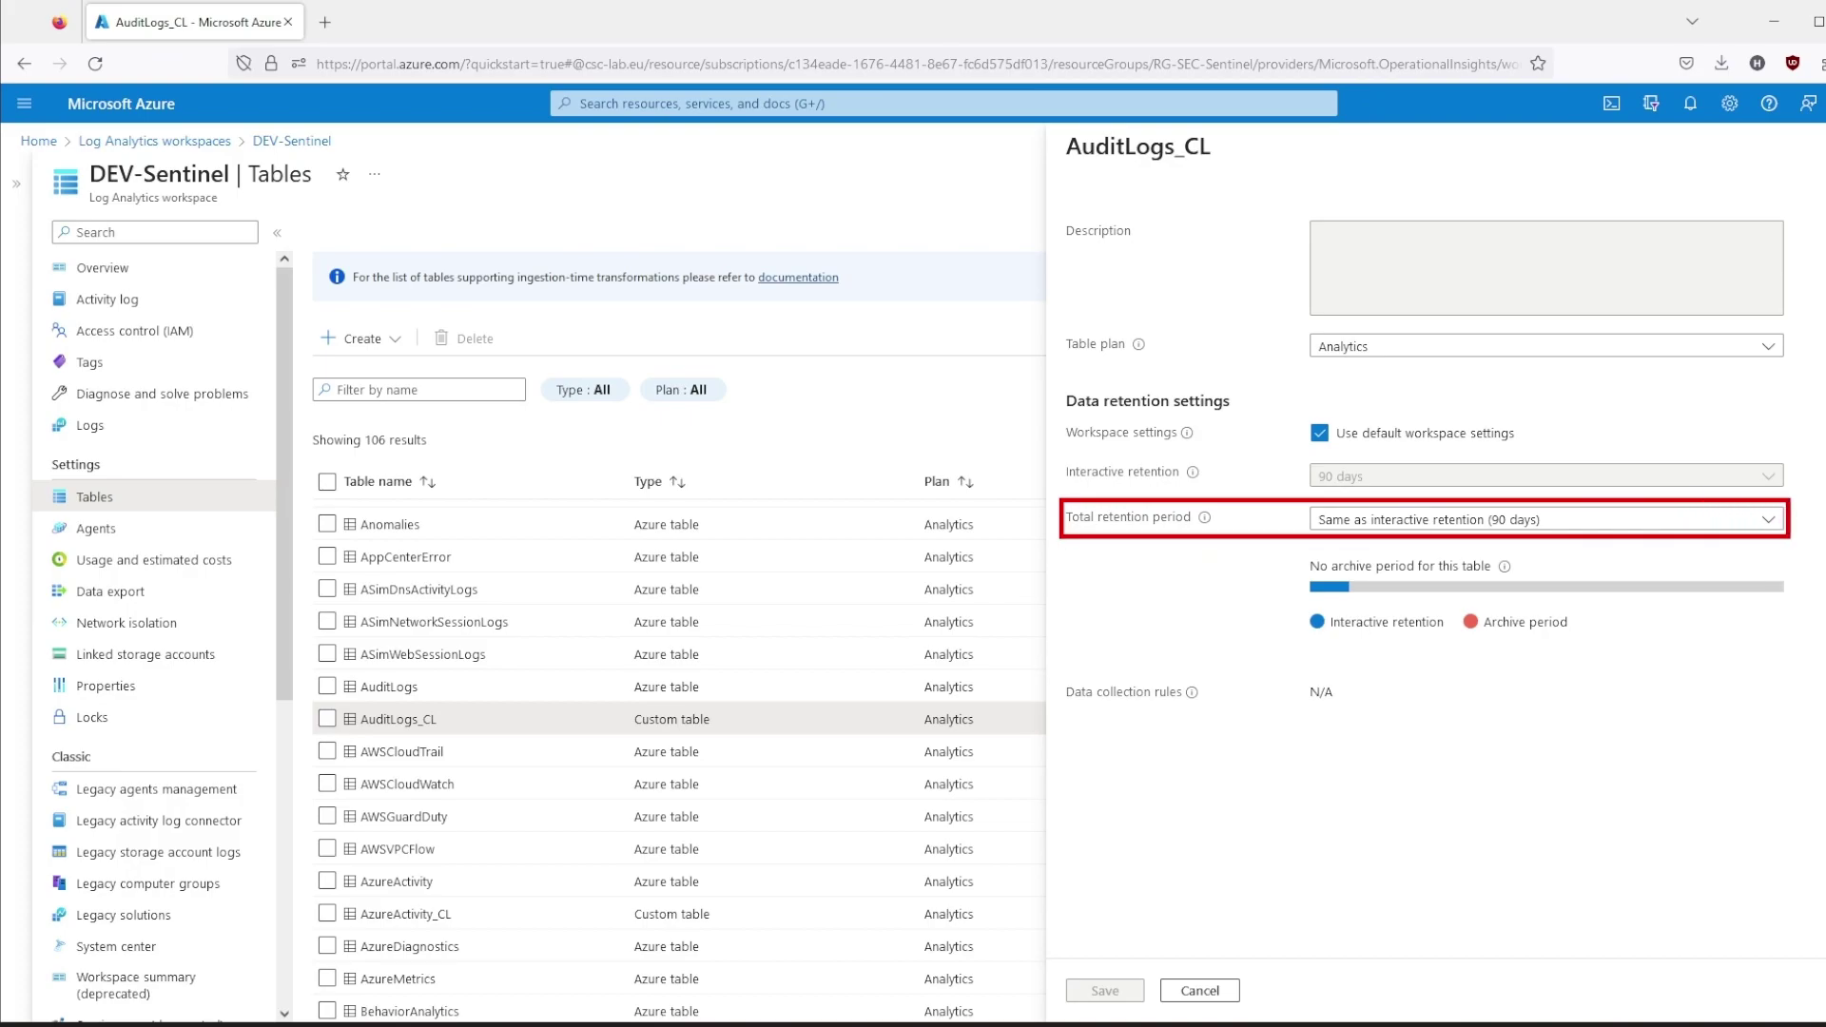
click(1731, 523)
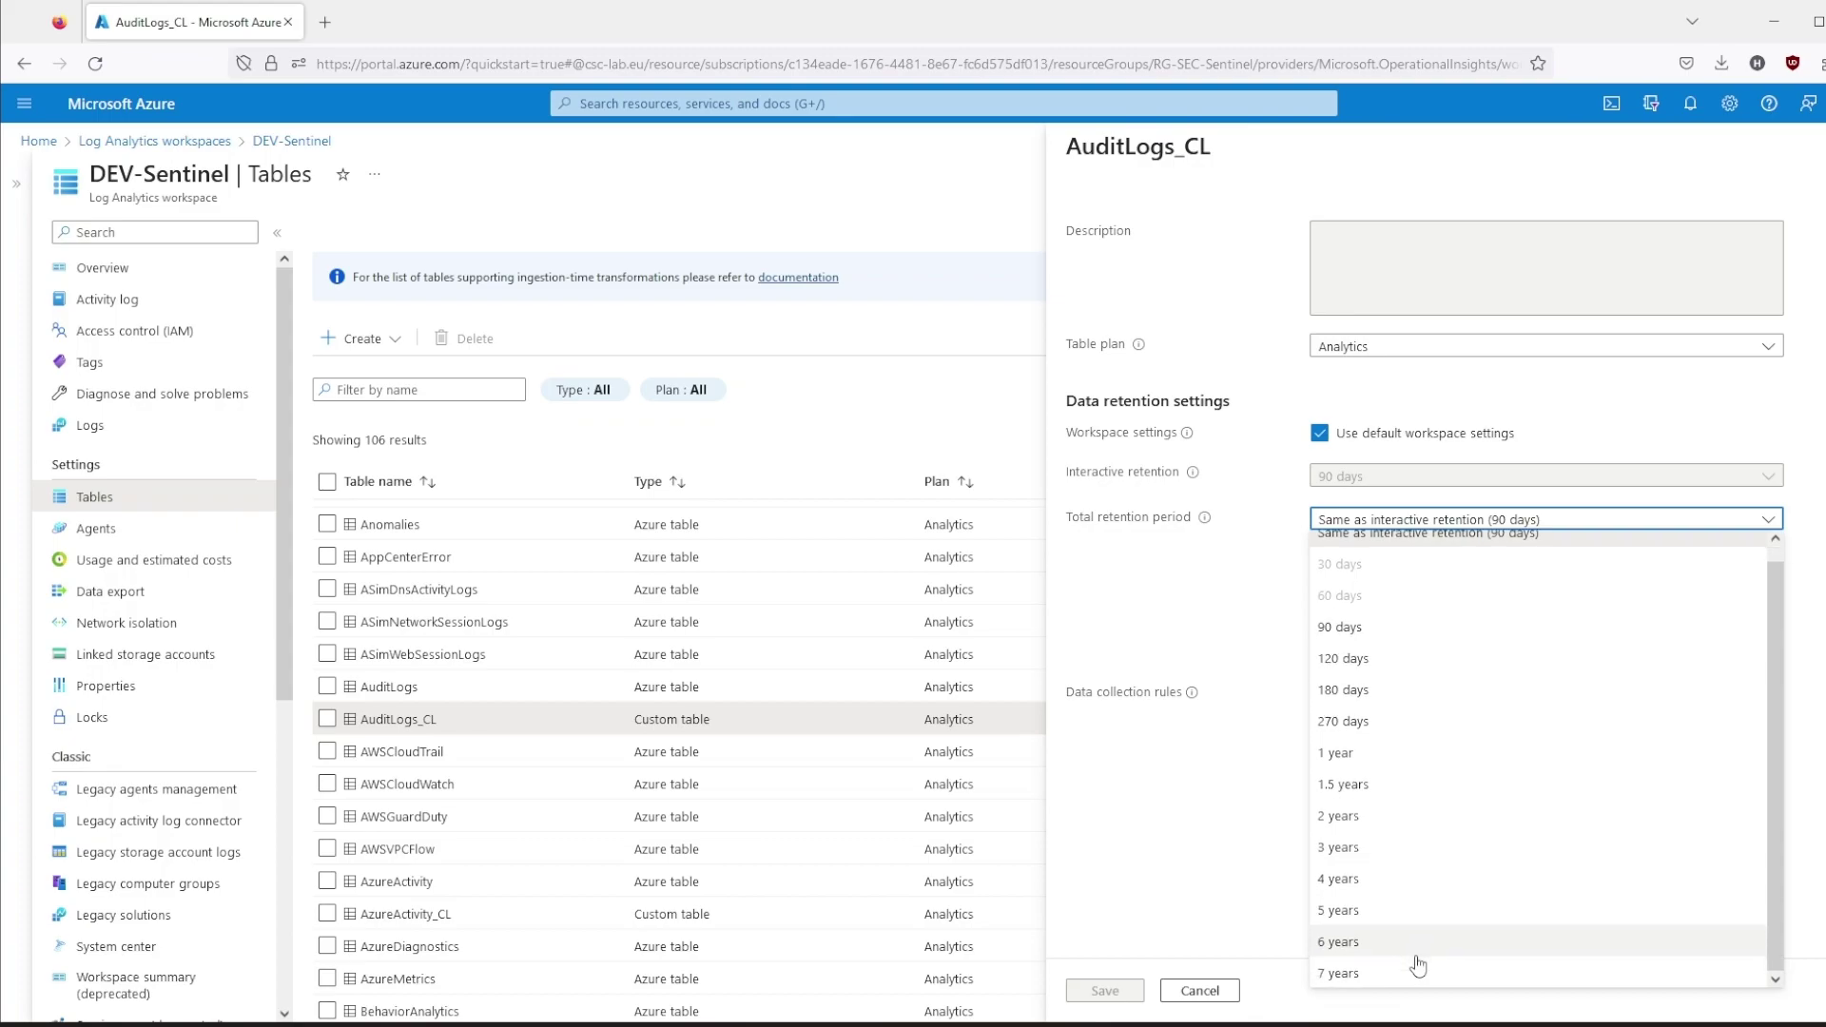
click(1400, 911)
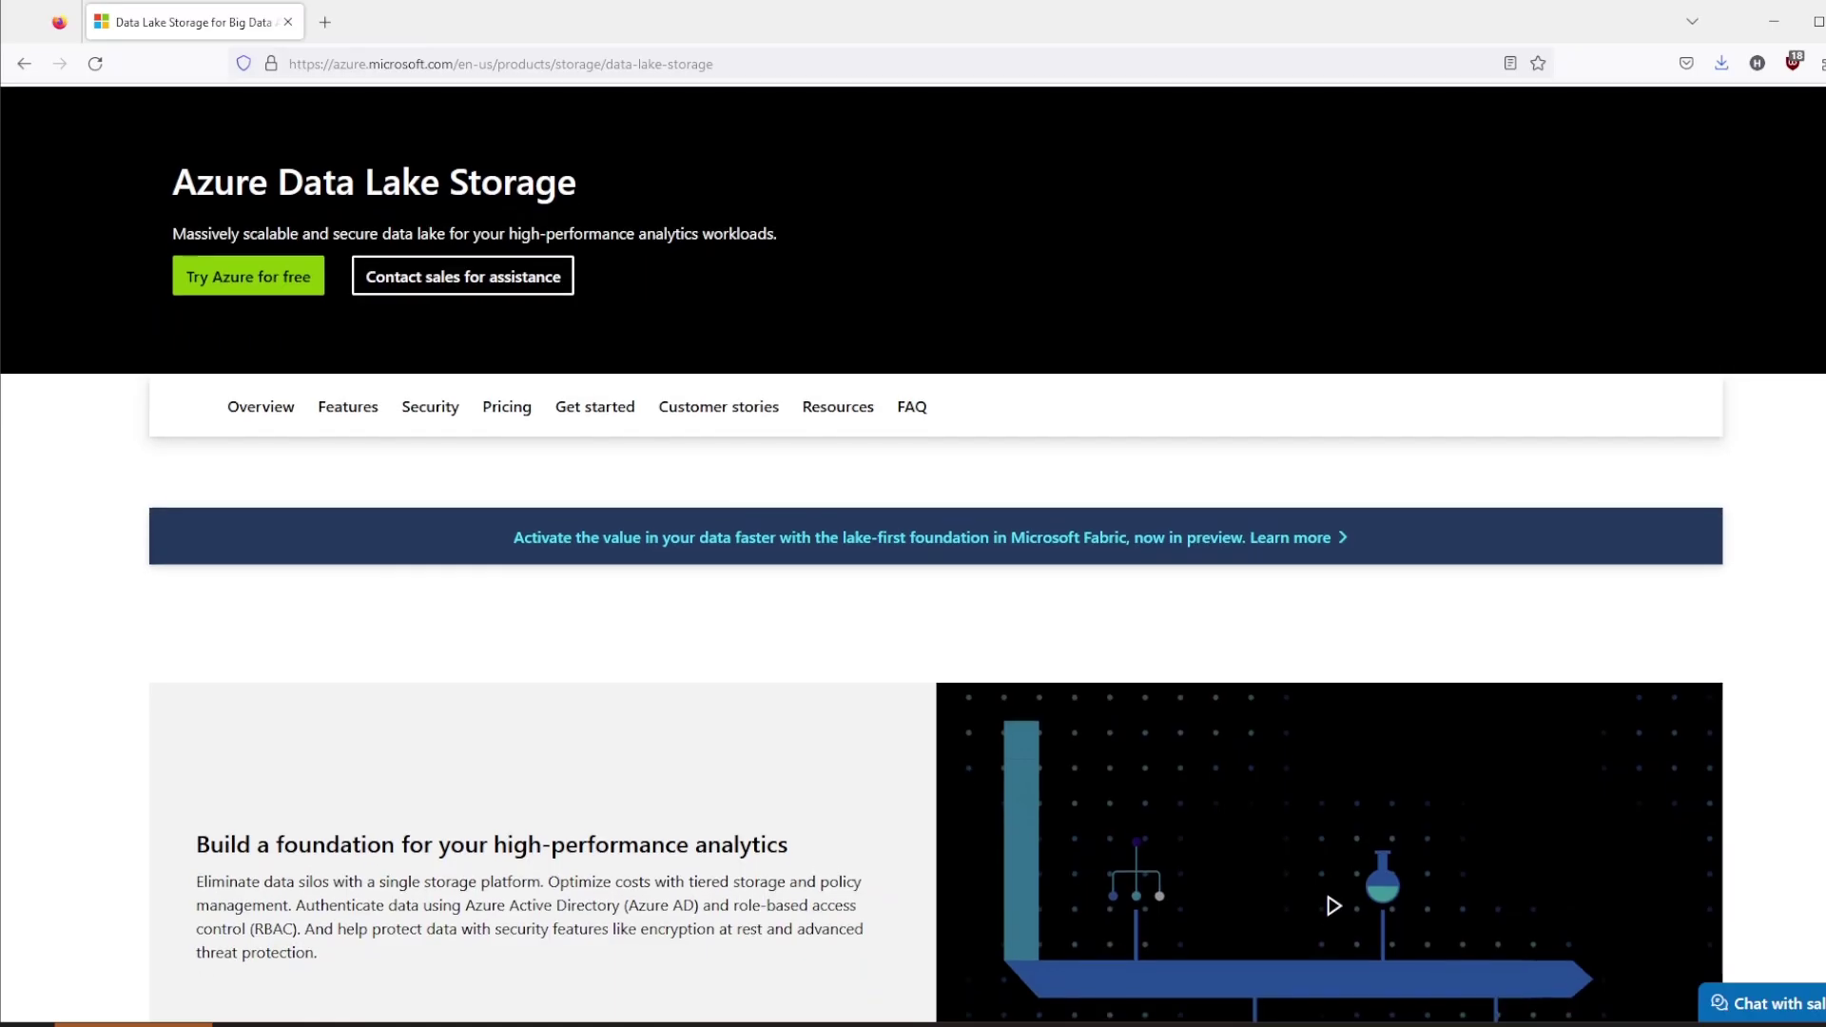
Look through the Azure Data Lake Storage product page for its overview and main benefits
scroll(913, 551, down, 4)
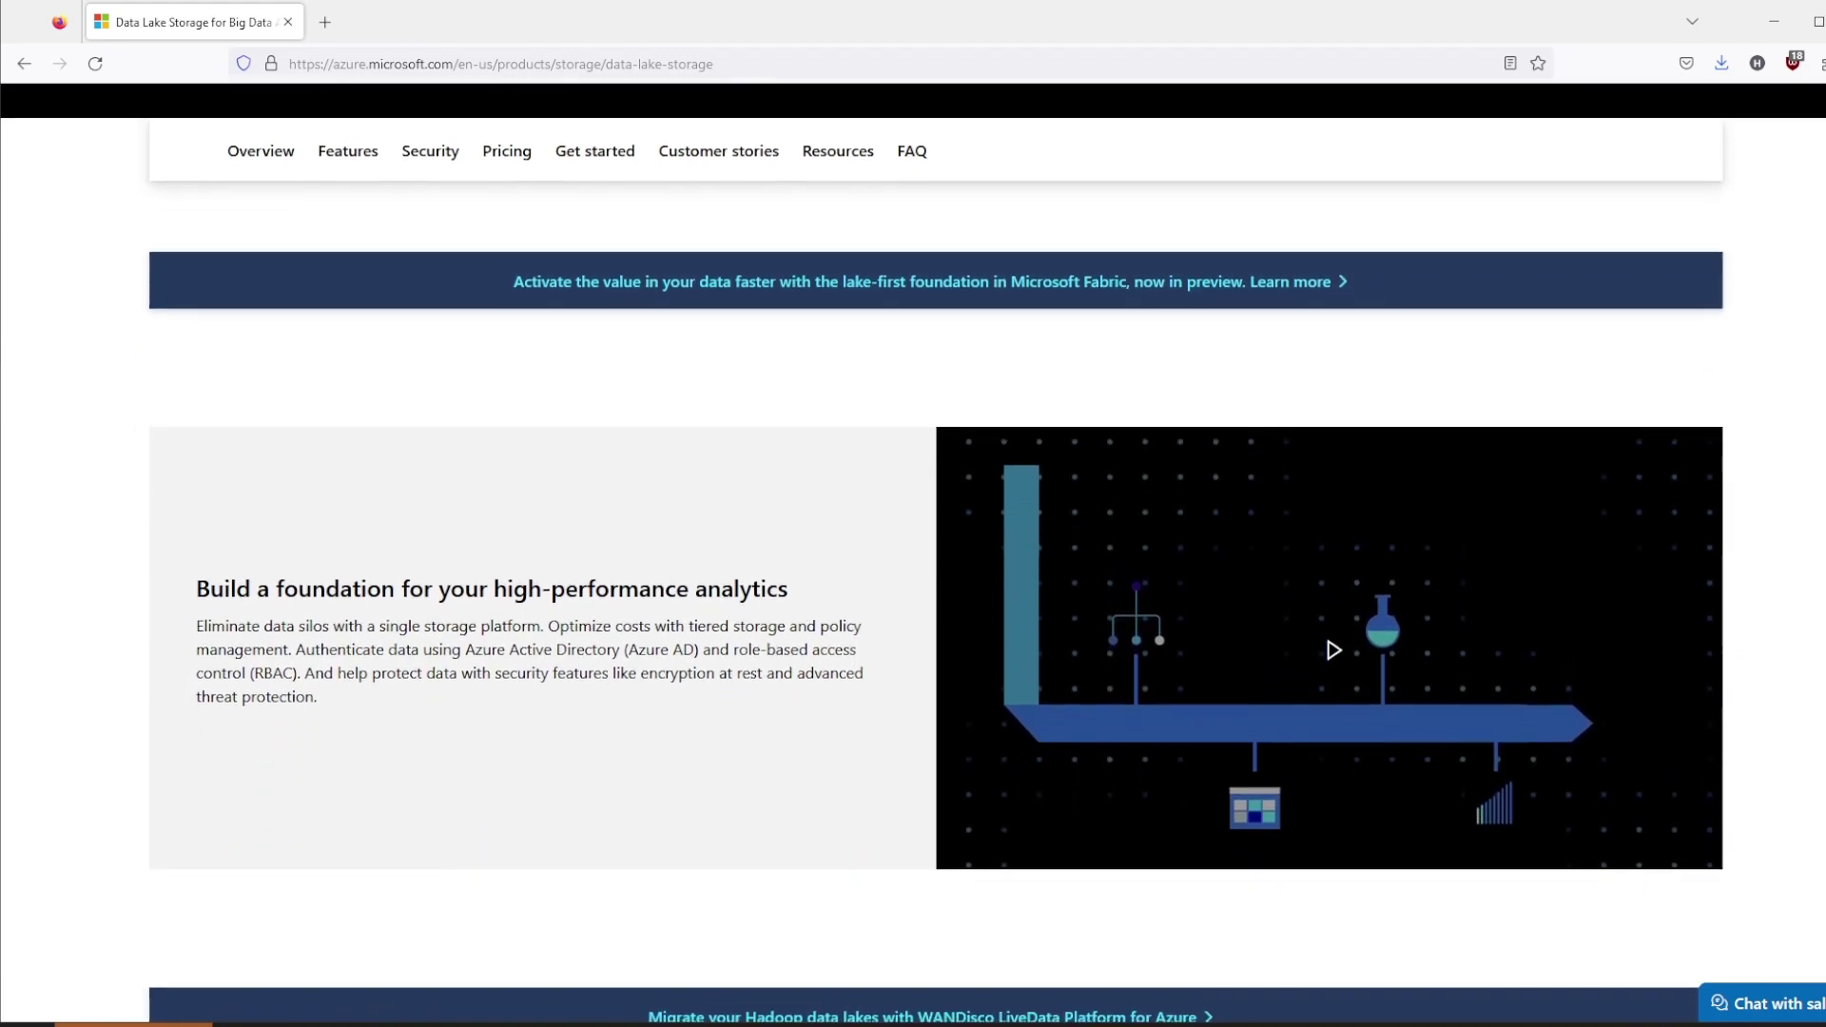
scroll(912, 551, down, 5)
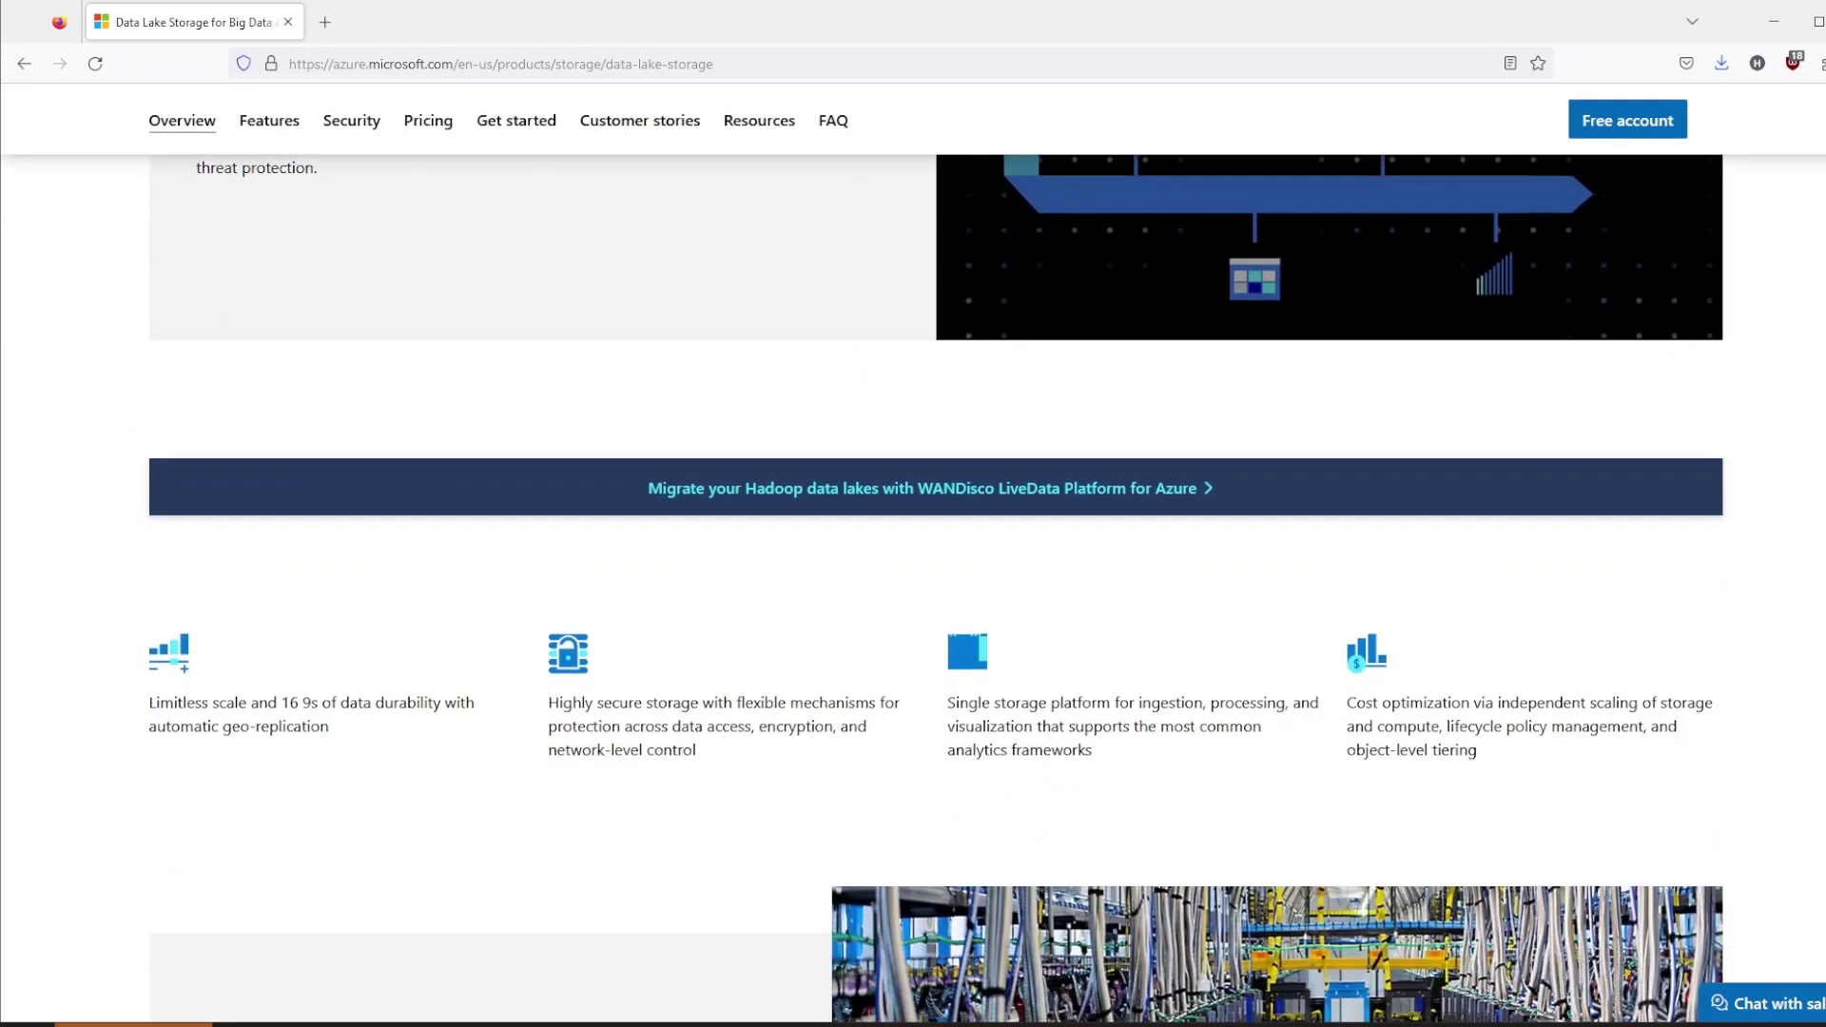
scroll(913, 552, down, 3)
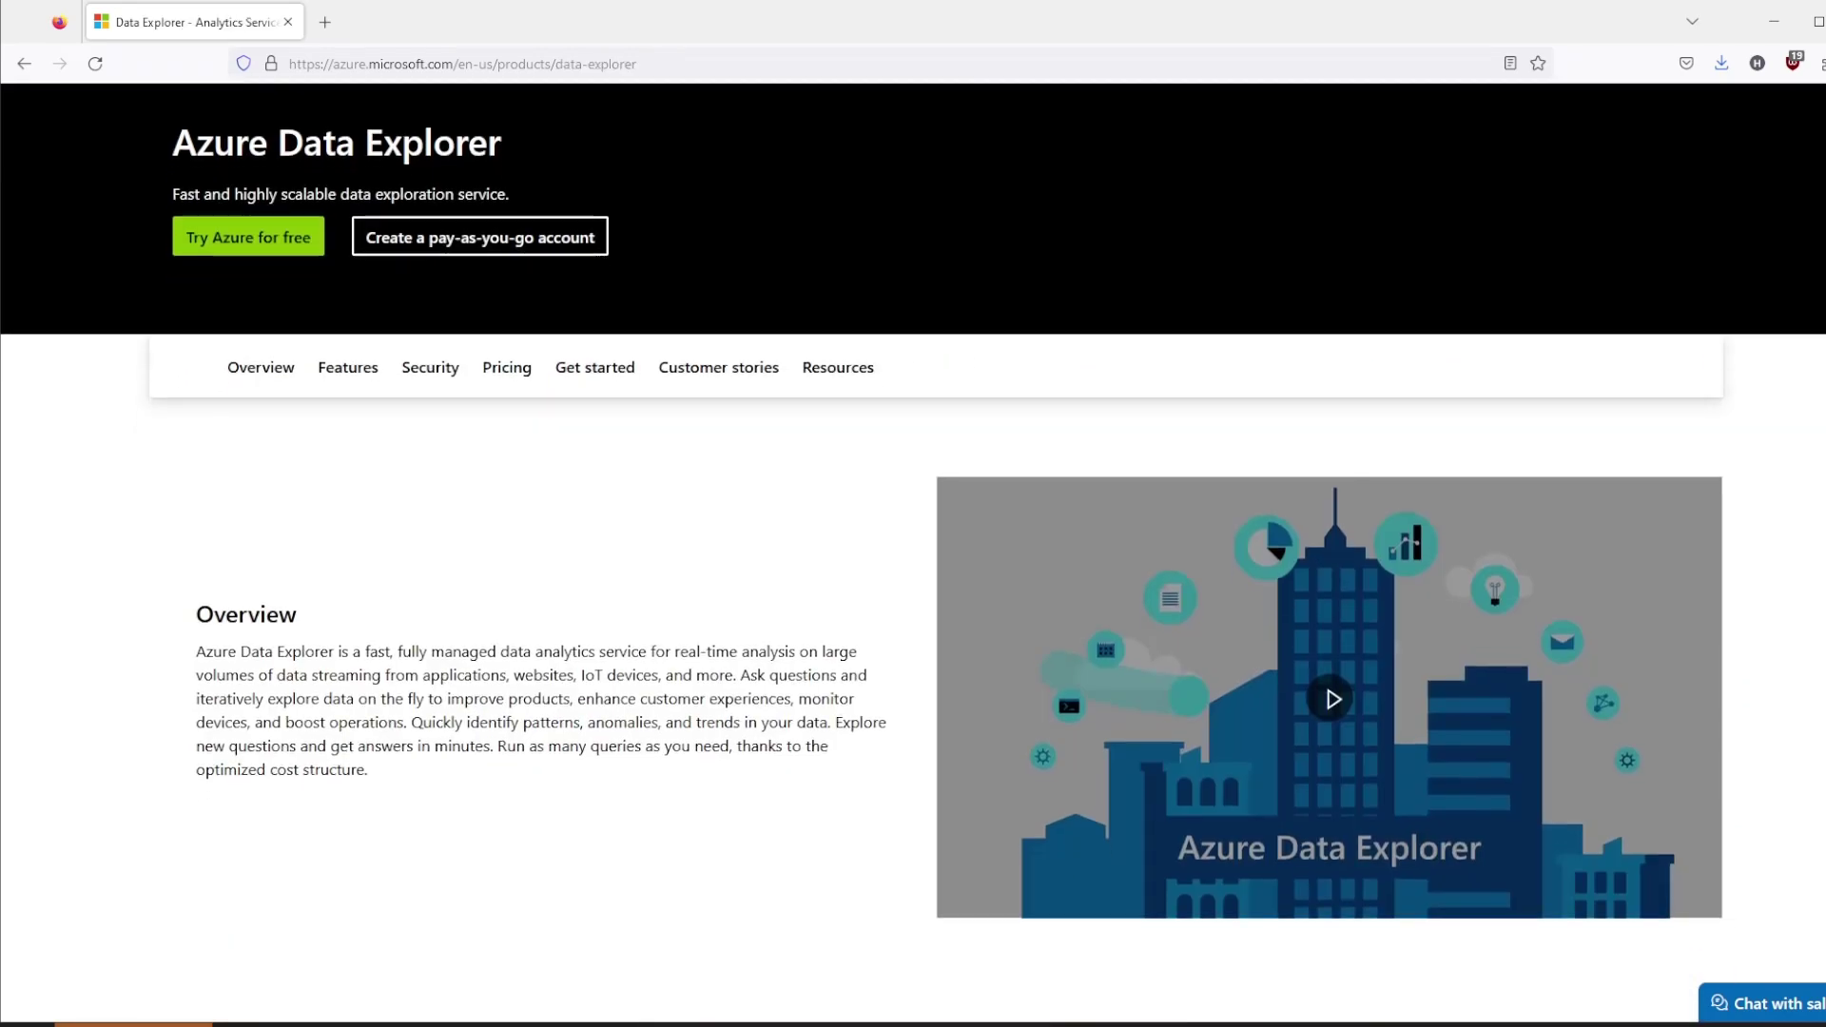
Look through the Azure Data Explorer product page and the README of the Azure Security Data Lake repository
scroll(913, 552, down, 2)
scroll(912, 551, down, 5)
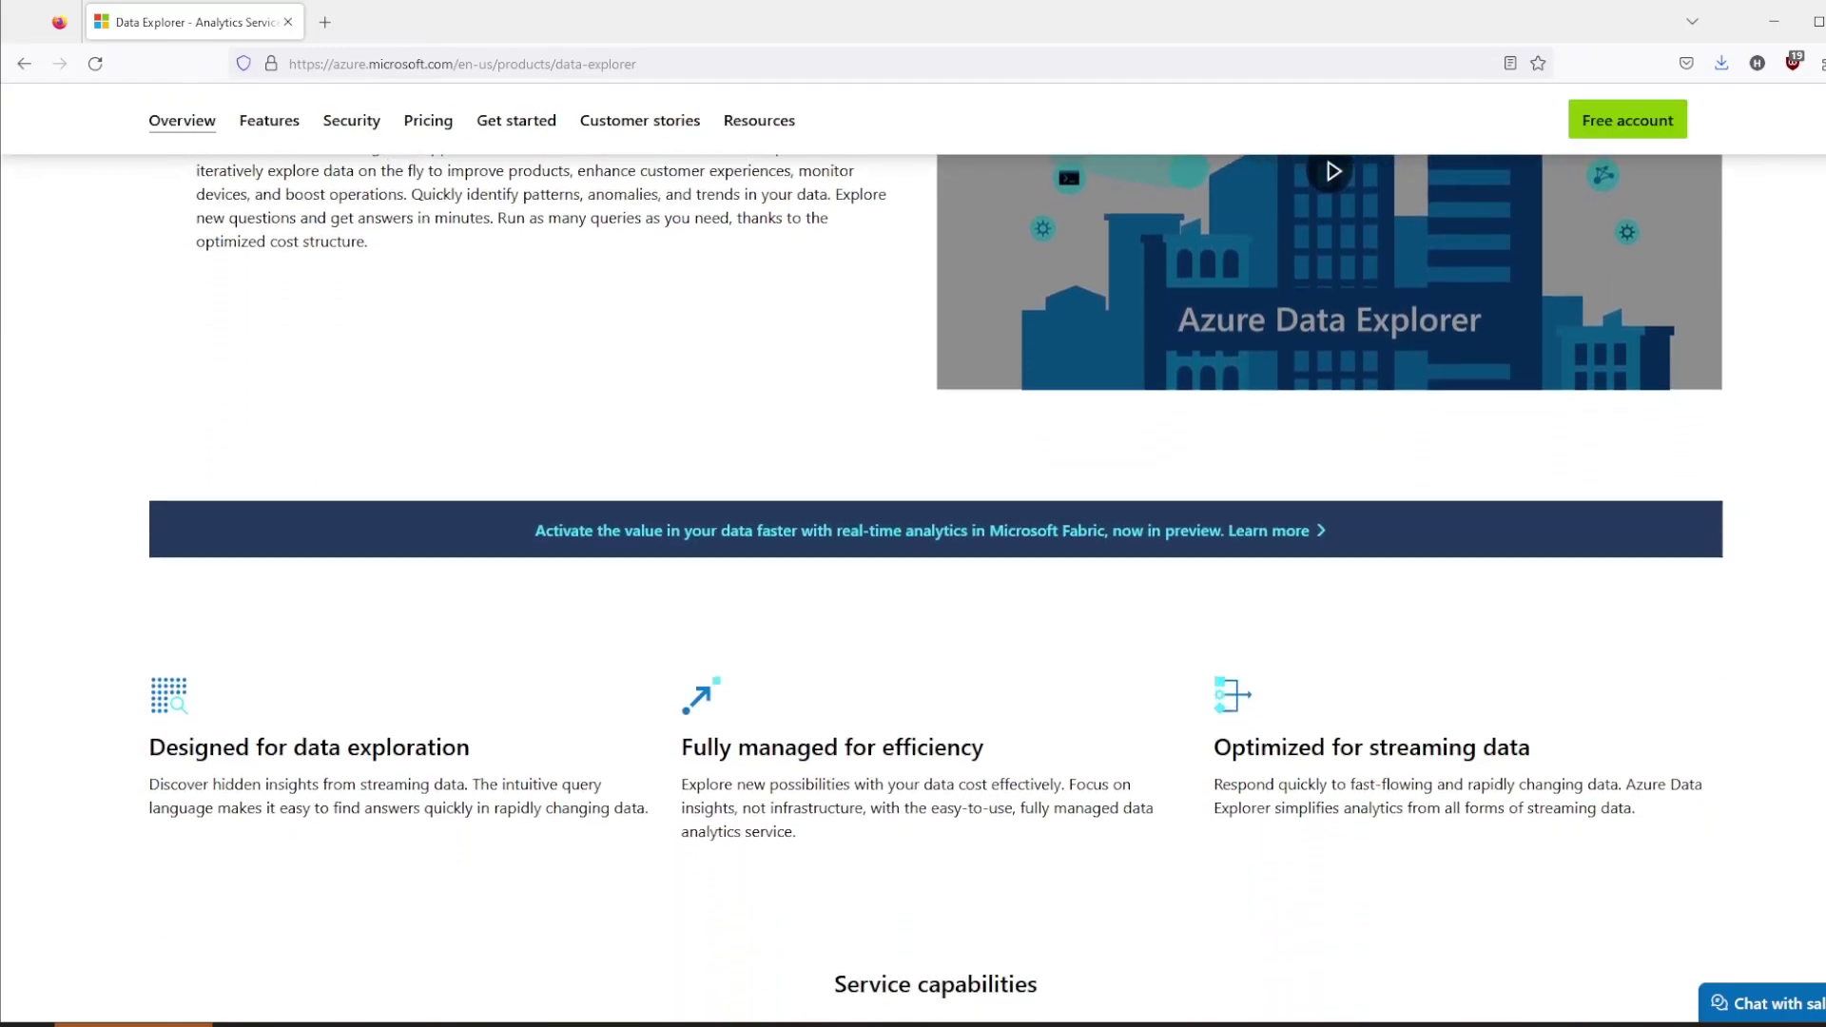
scroll(913, 552, down, 2)
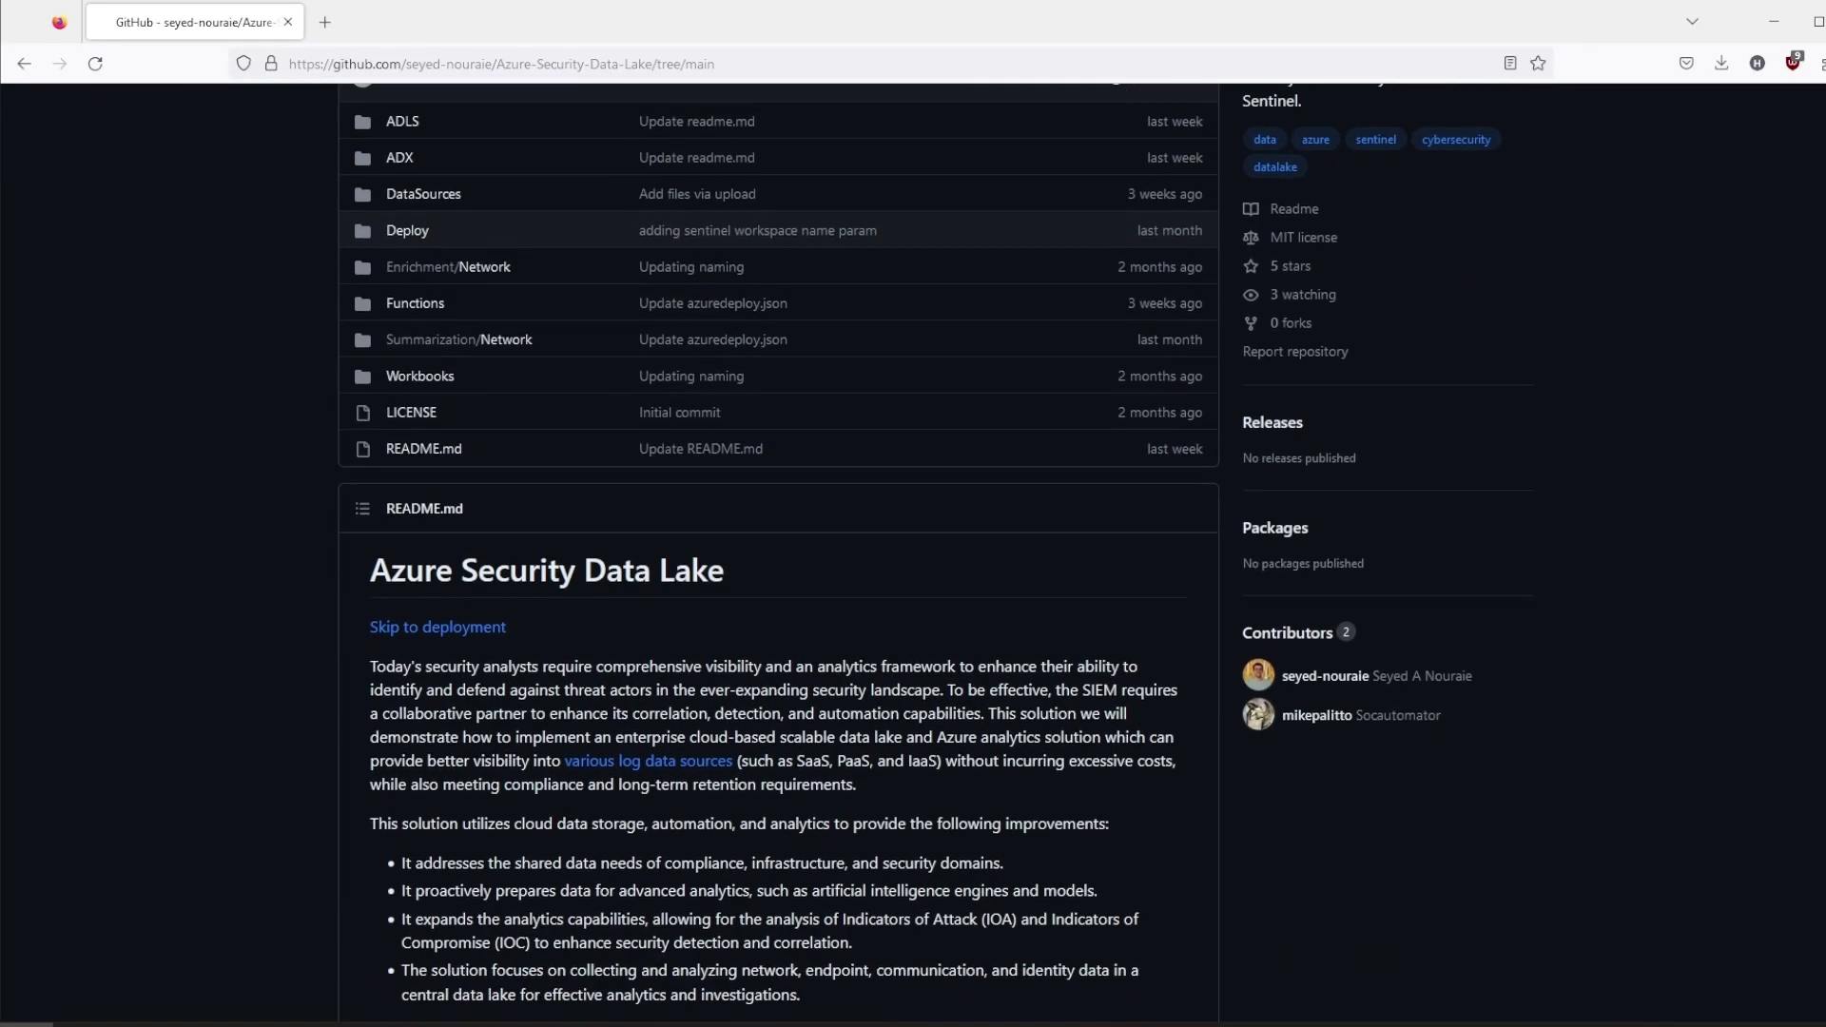
scroll(777, 552, down, 5)
scroll(850, 690, down, 4)
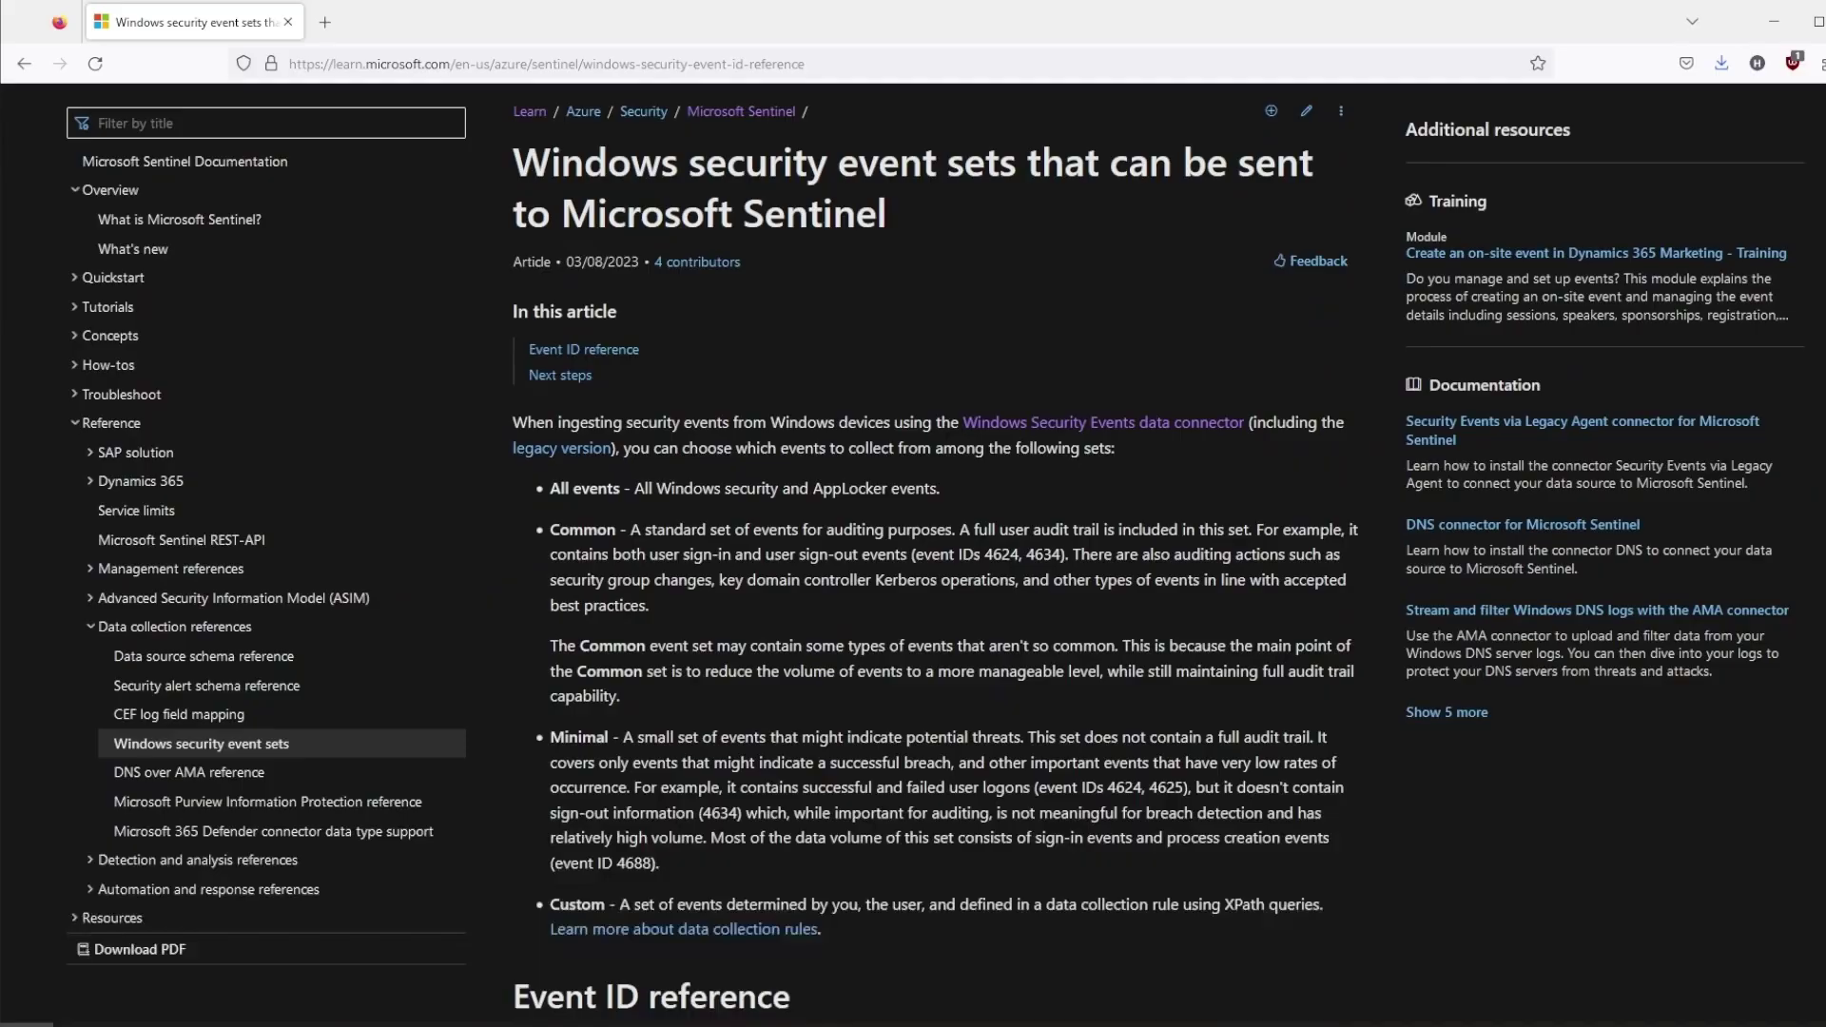
Read the Windows security event sets article, including the event ID reference for the Minimal and Common sets
scroll(934, 559, down, 3)
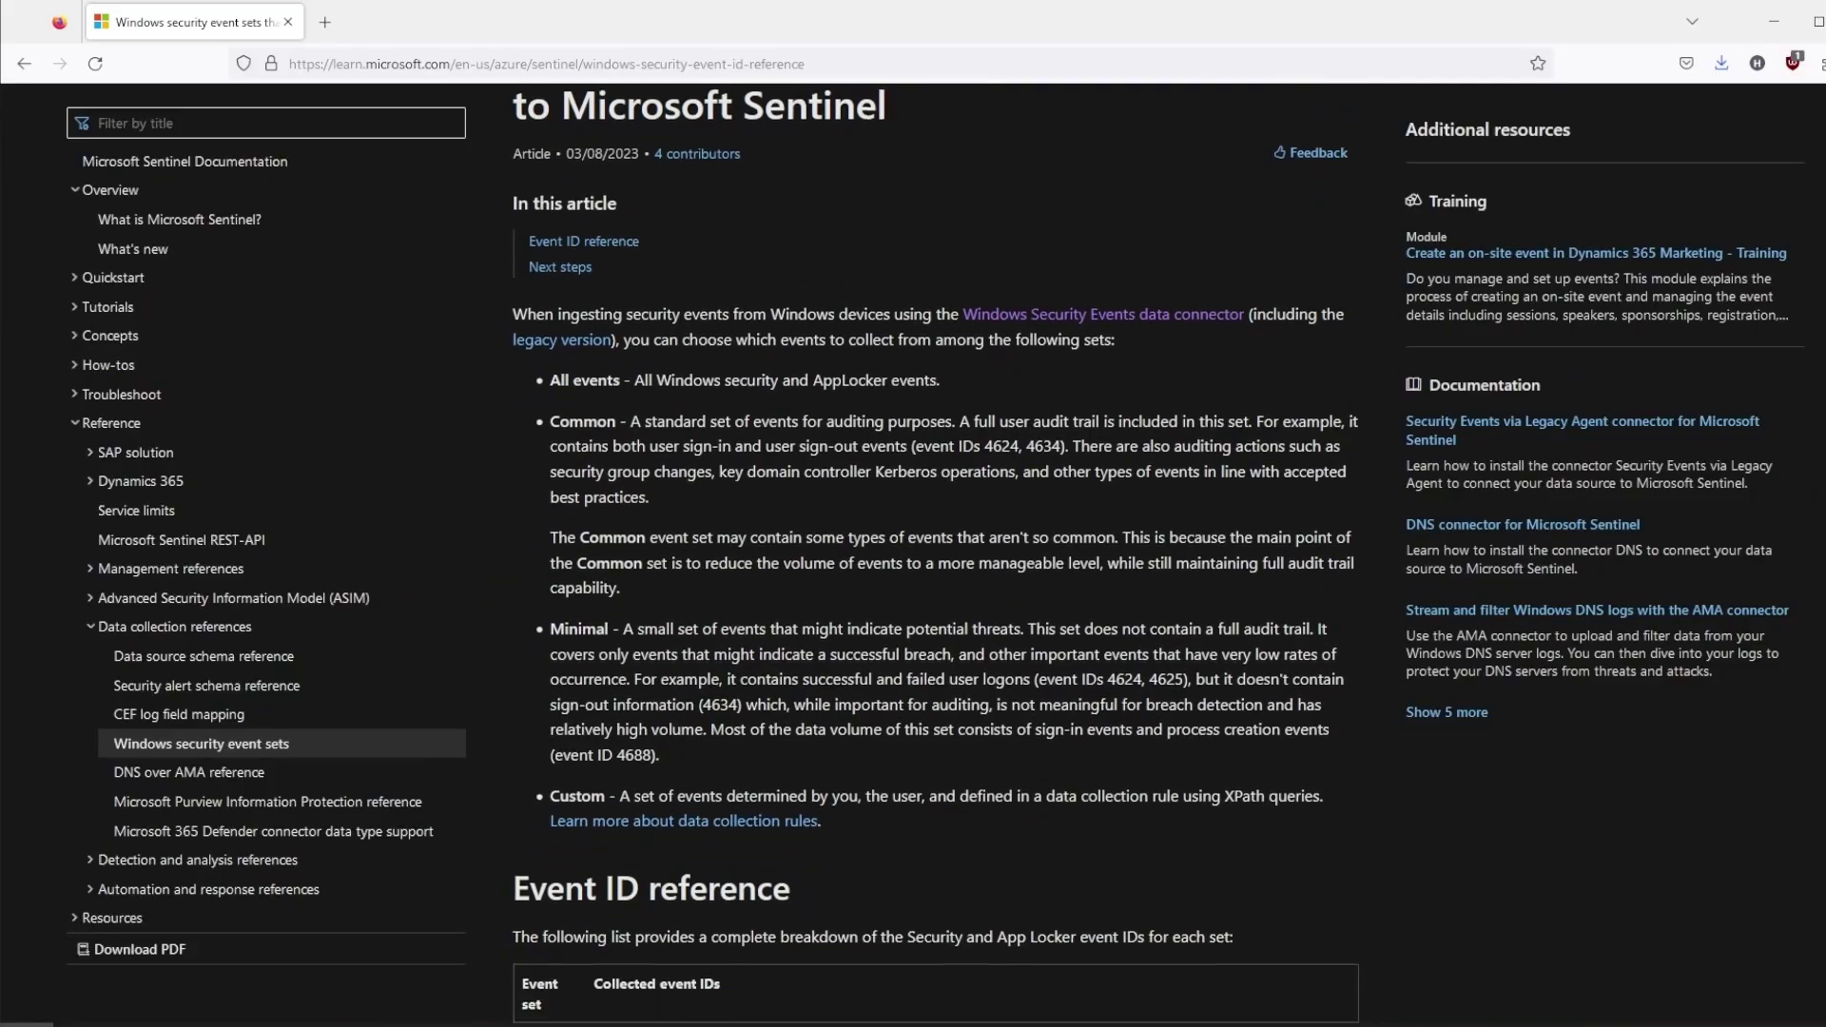
scroll(934, 559, down, 5)
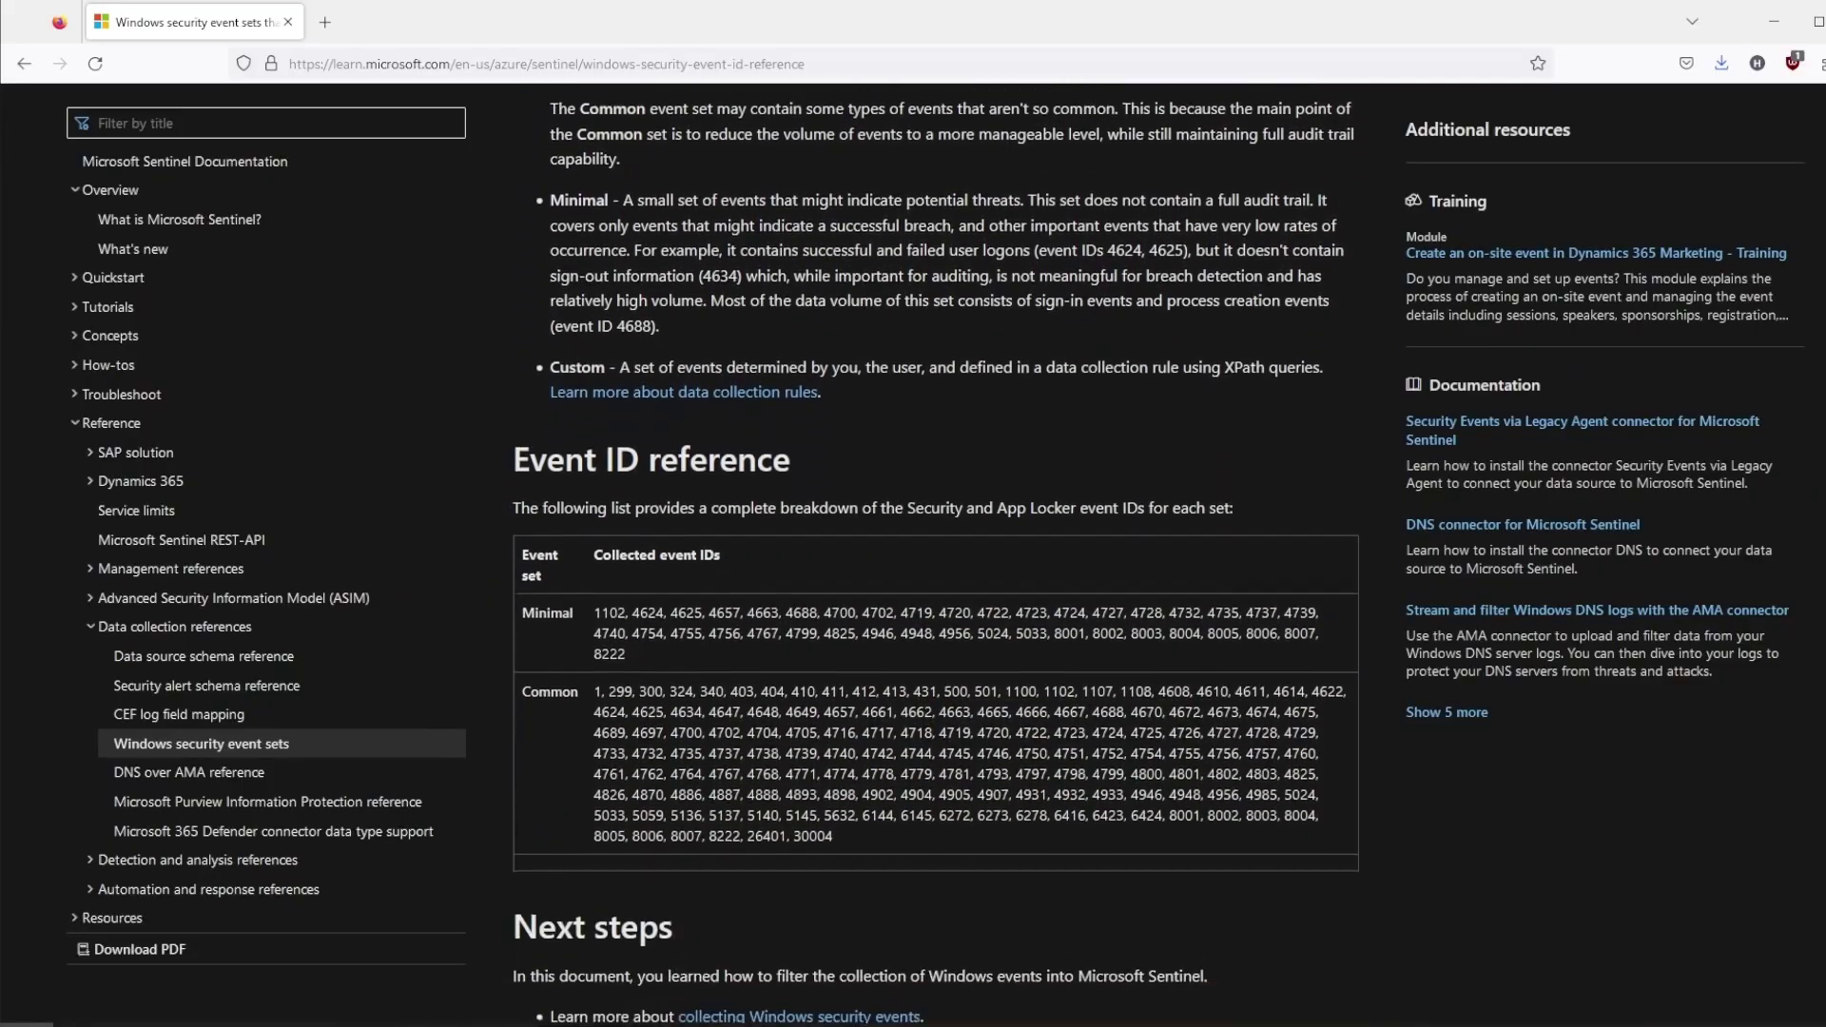
scroll(1452, 803, down, 1)
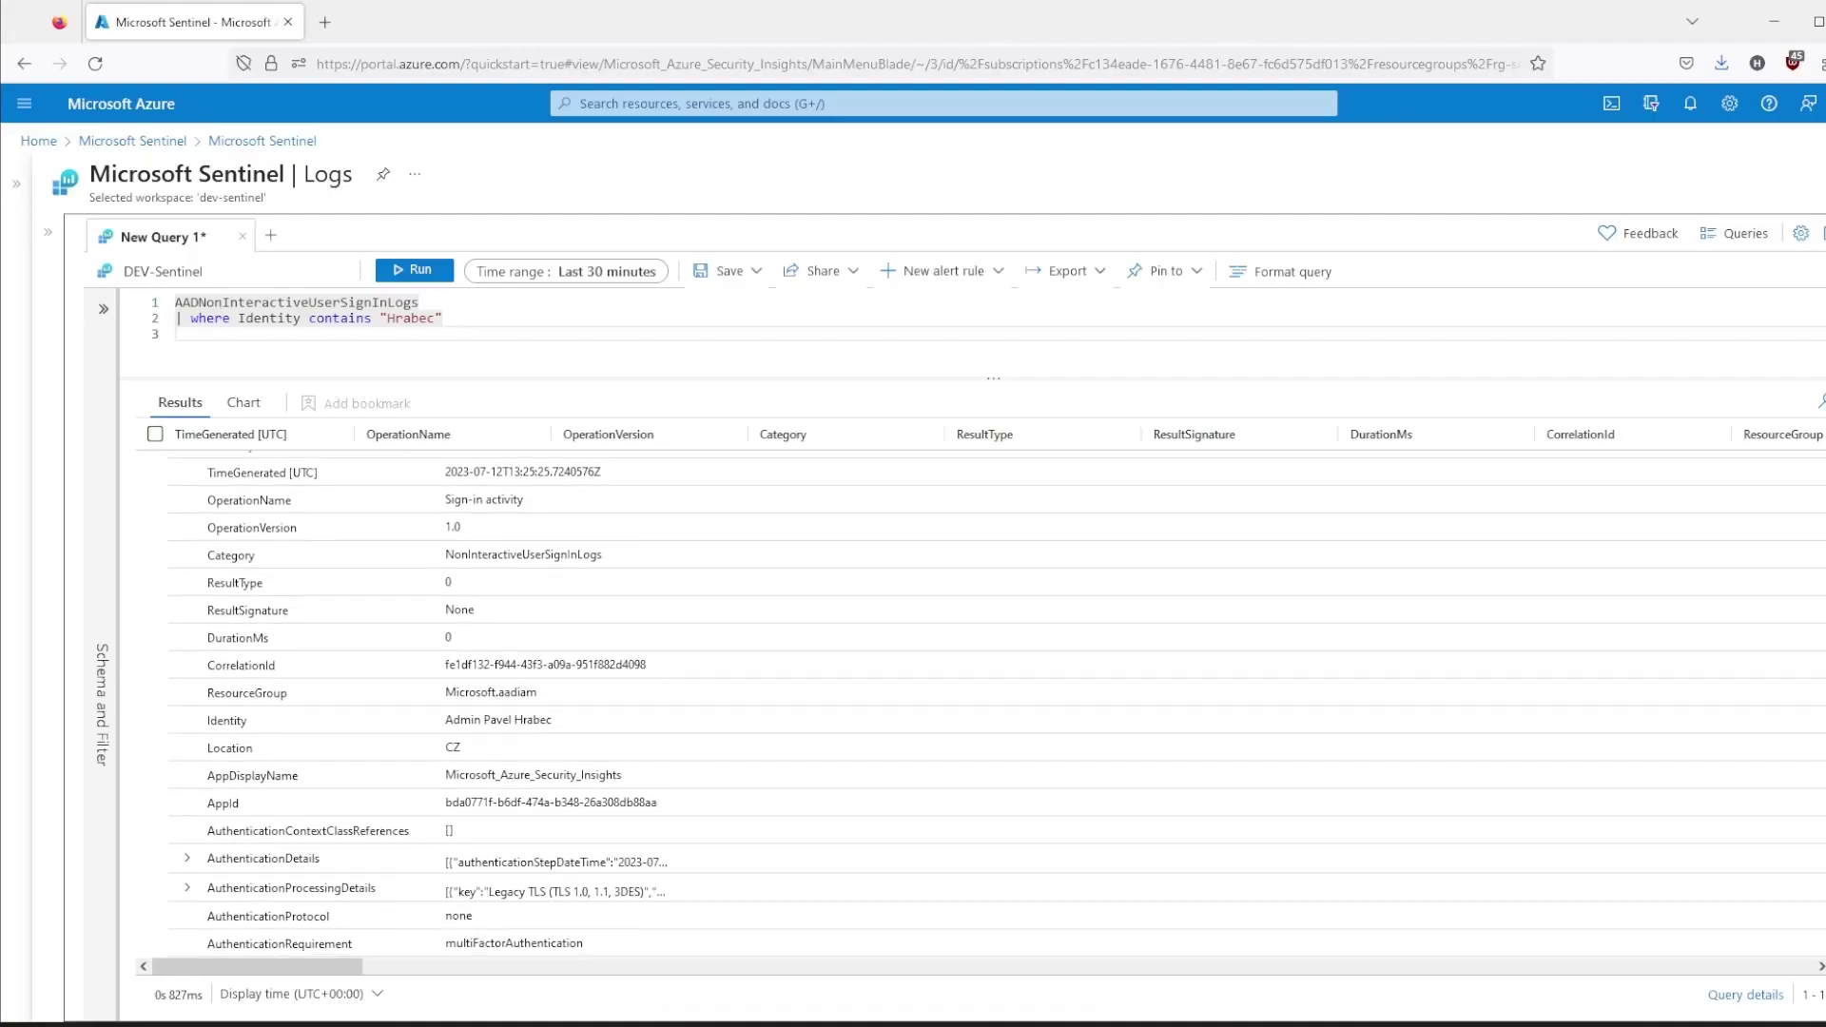
Examine the fields of the AADNonInteractiveUserSignInLogs record, including the entries under ConditionalAccessPolicies
scroll(951, 704, down, 3)
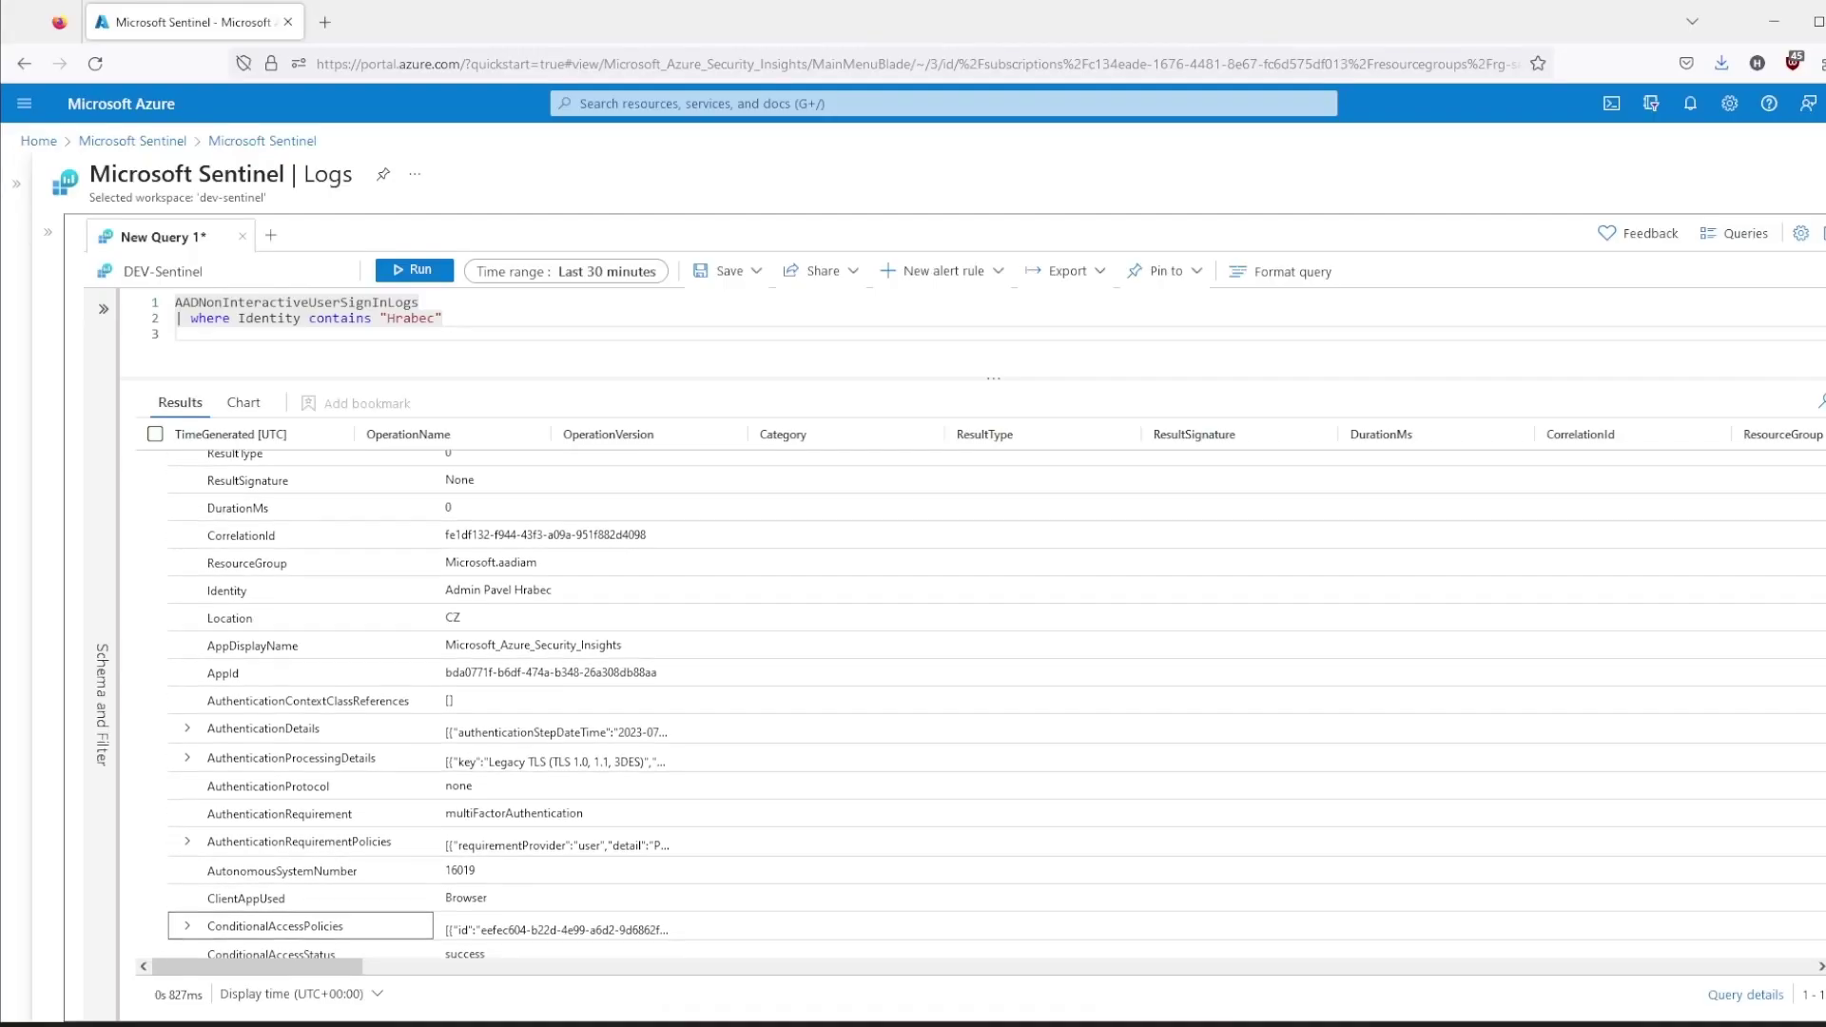
scroll(951, 704, down, 1)
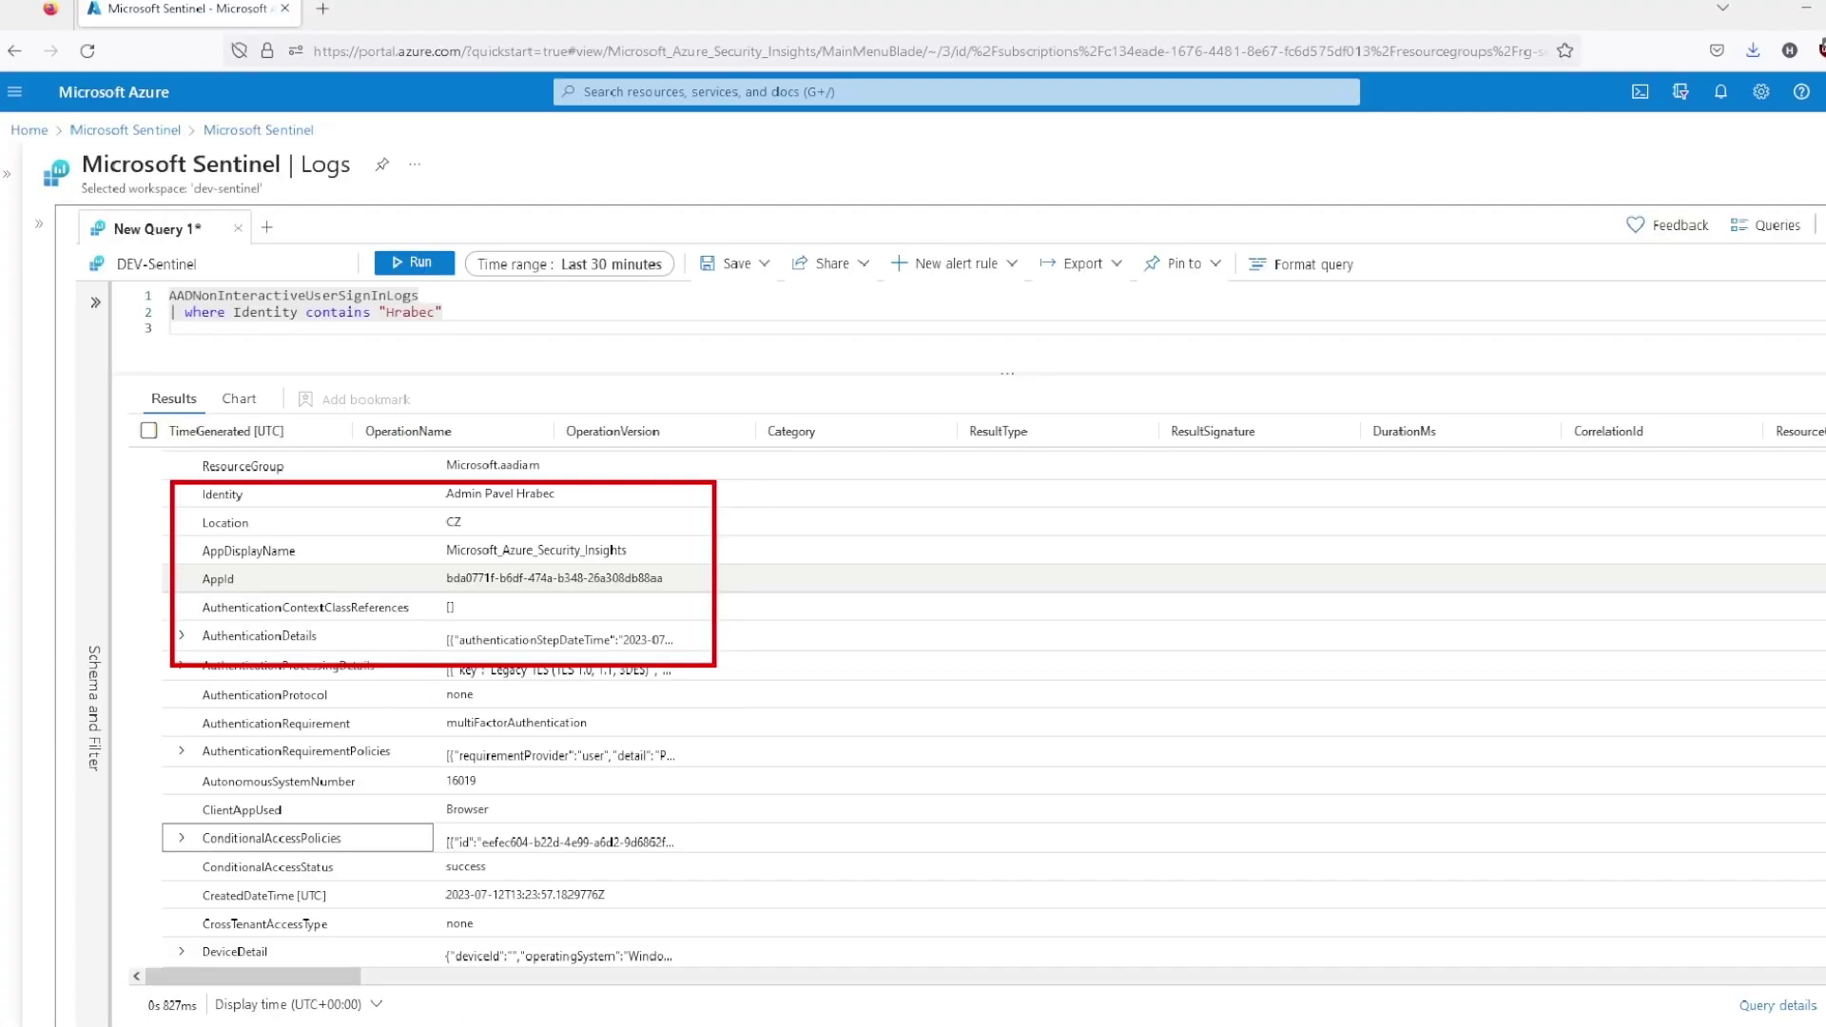
scroll(207, 746, down, 1)
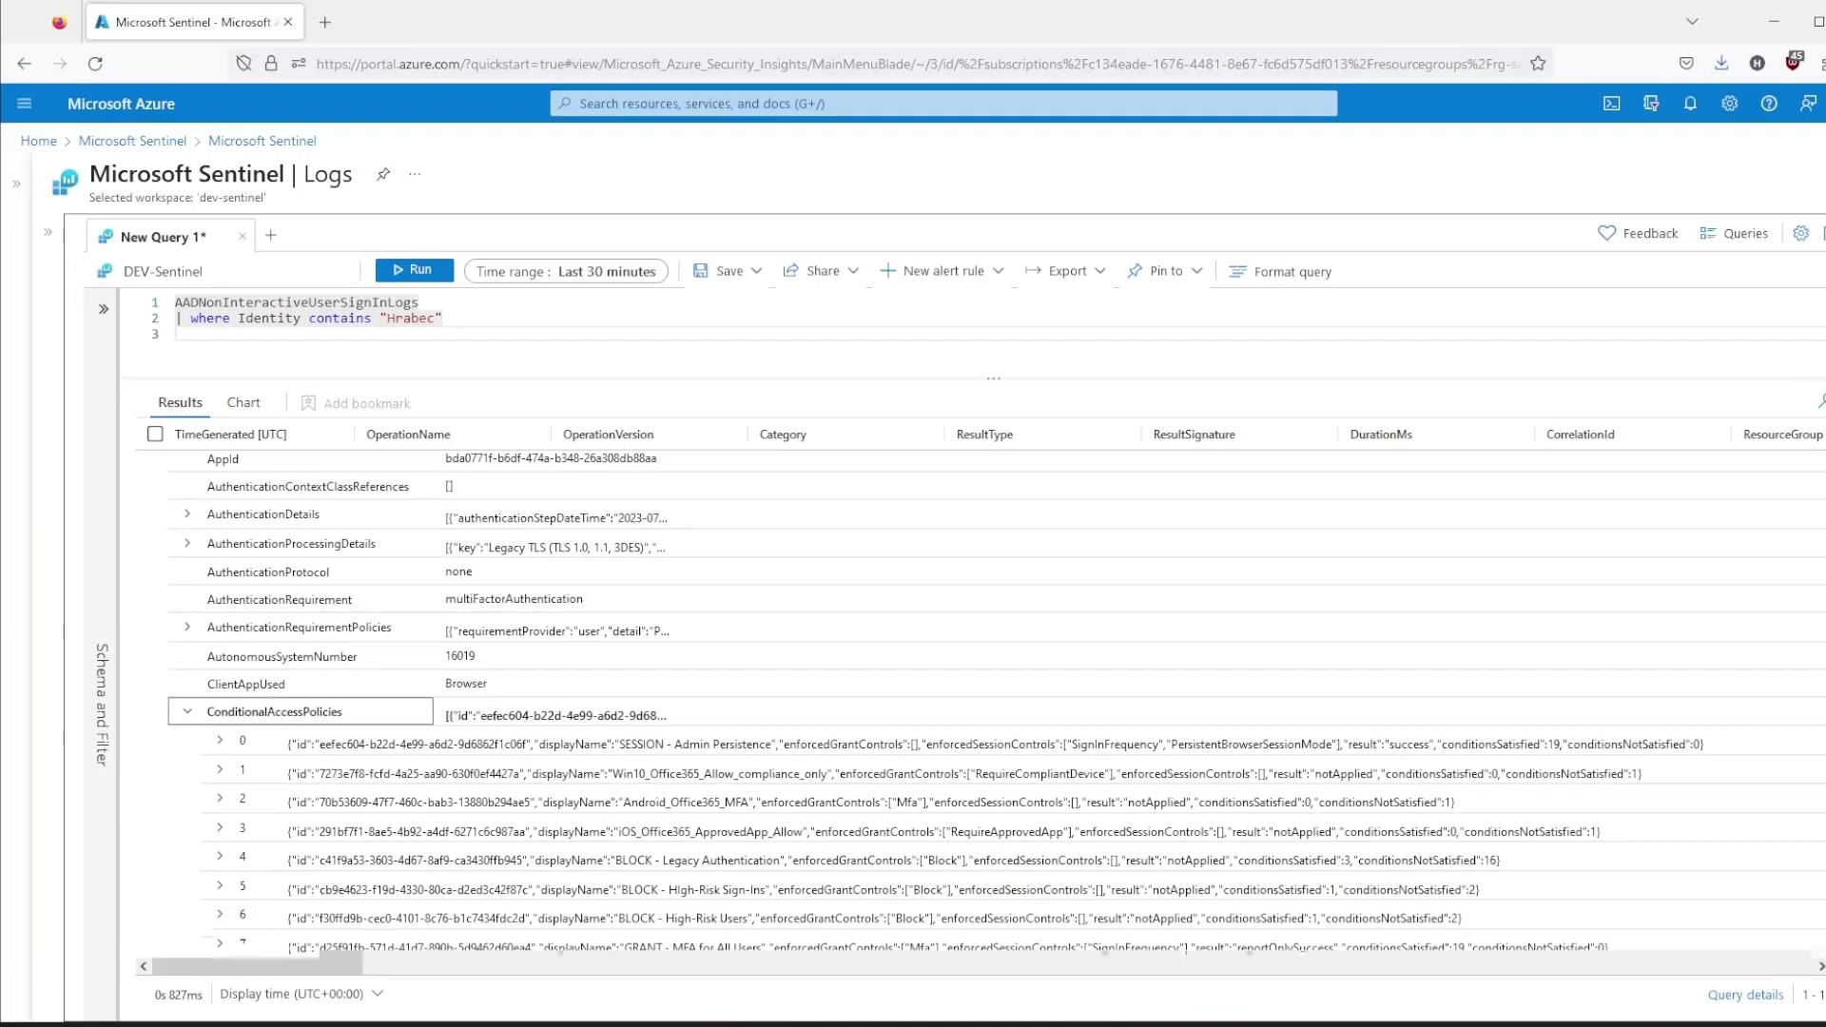
scroll(635, 642, down, 3)
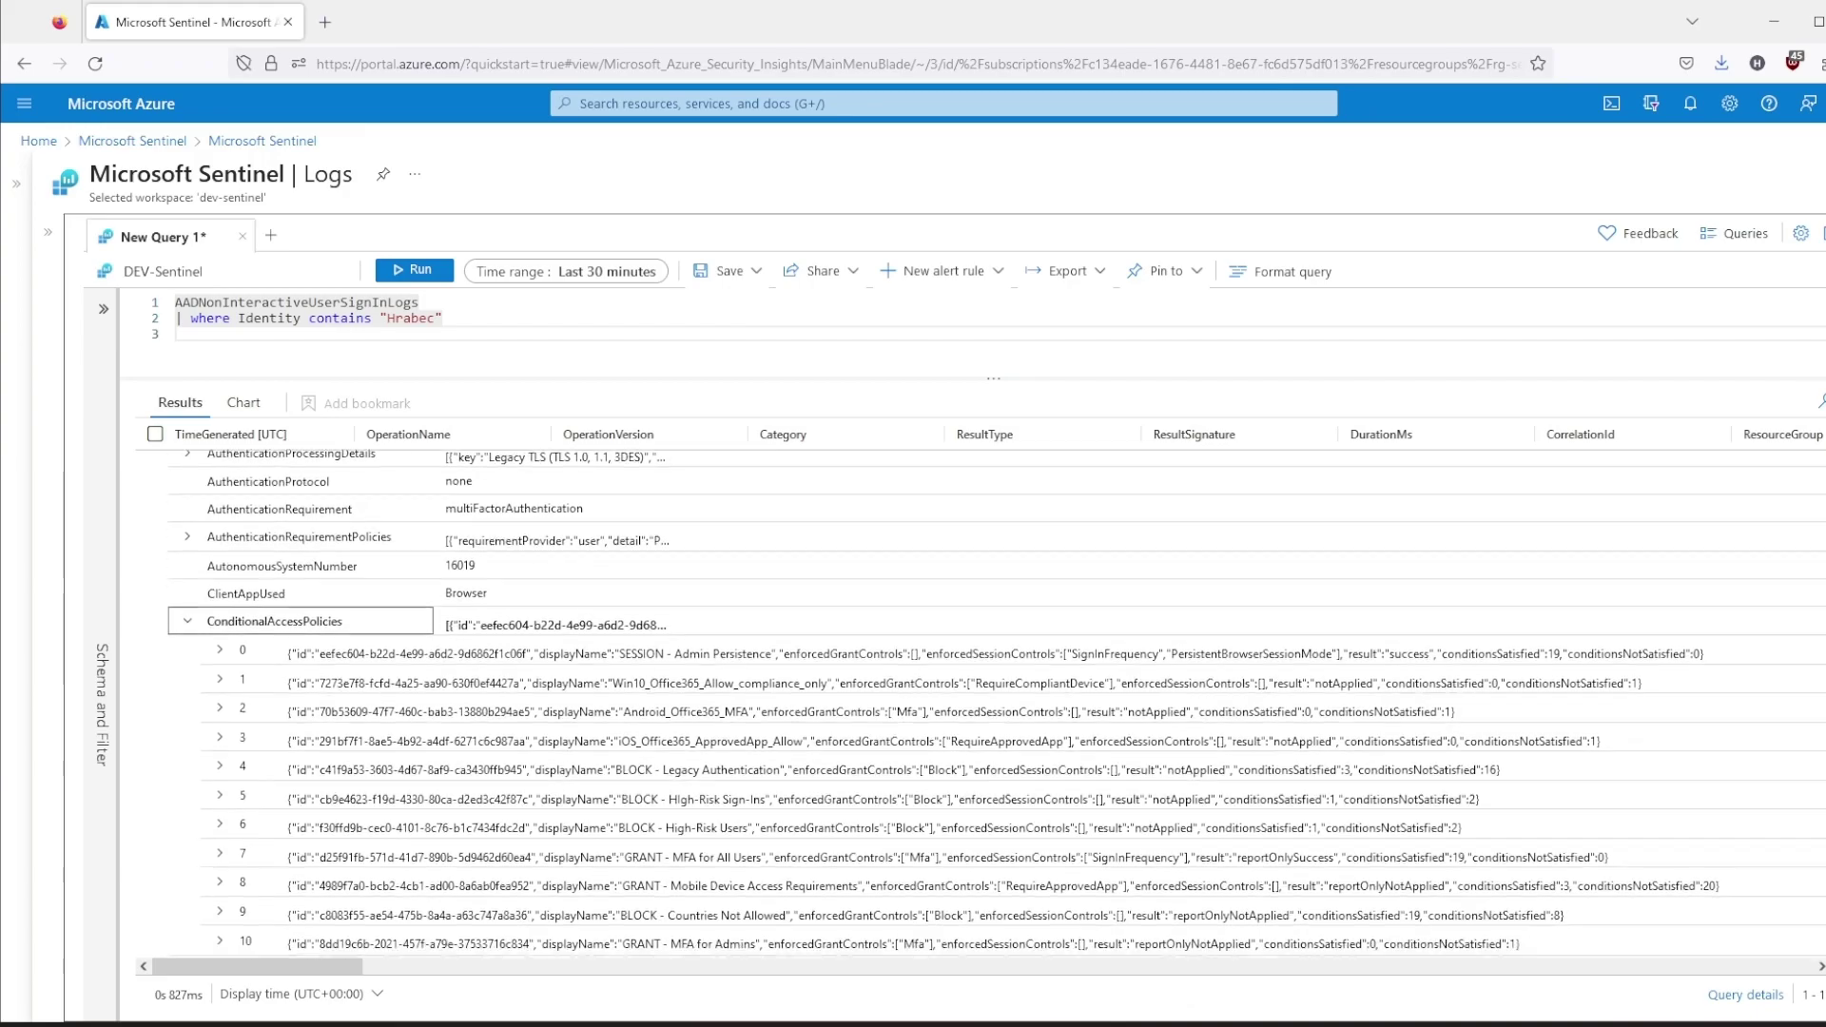
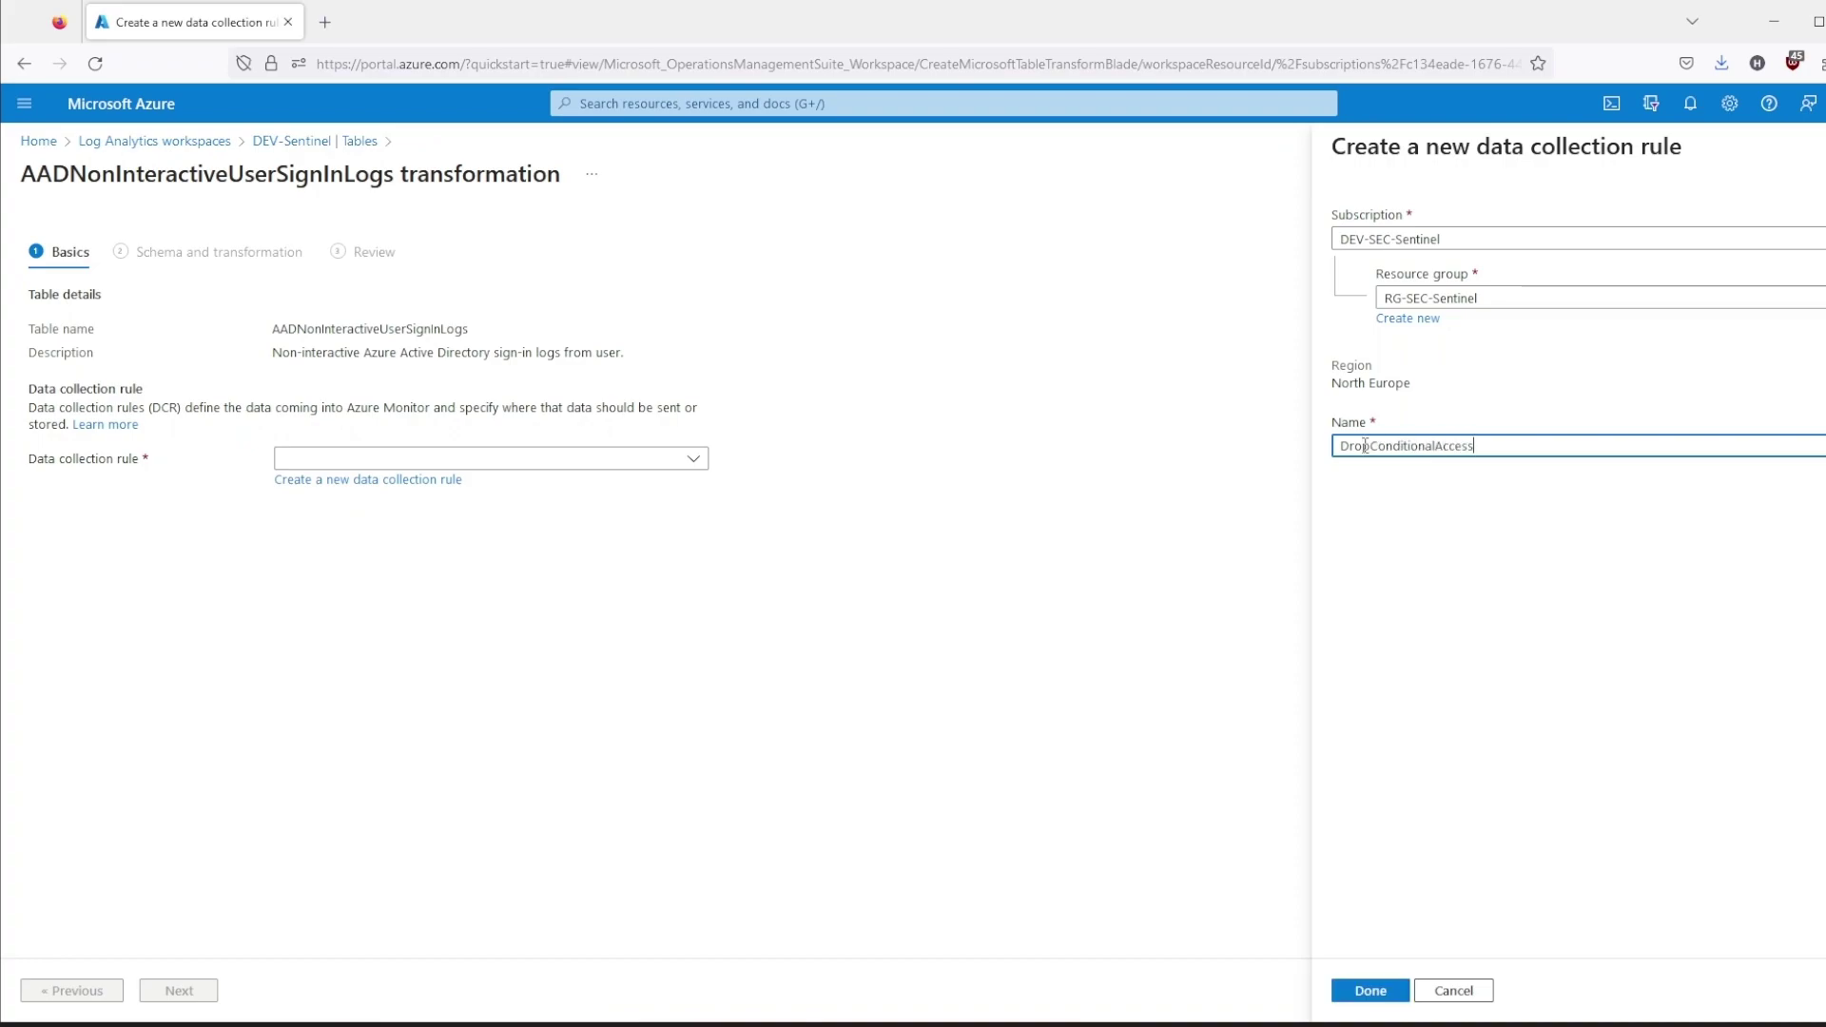
Finish naming the new data collection rule DropConditionalAccessPolicies, create it, and proceed to the schema and transformation stage
text(icies)
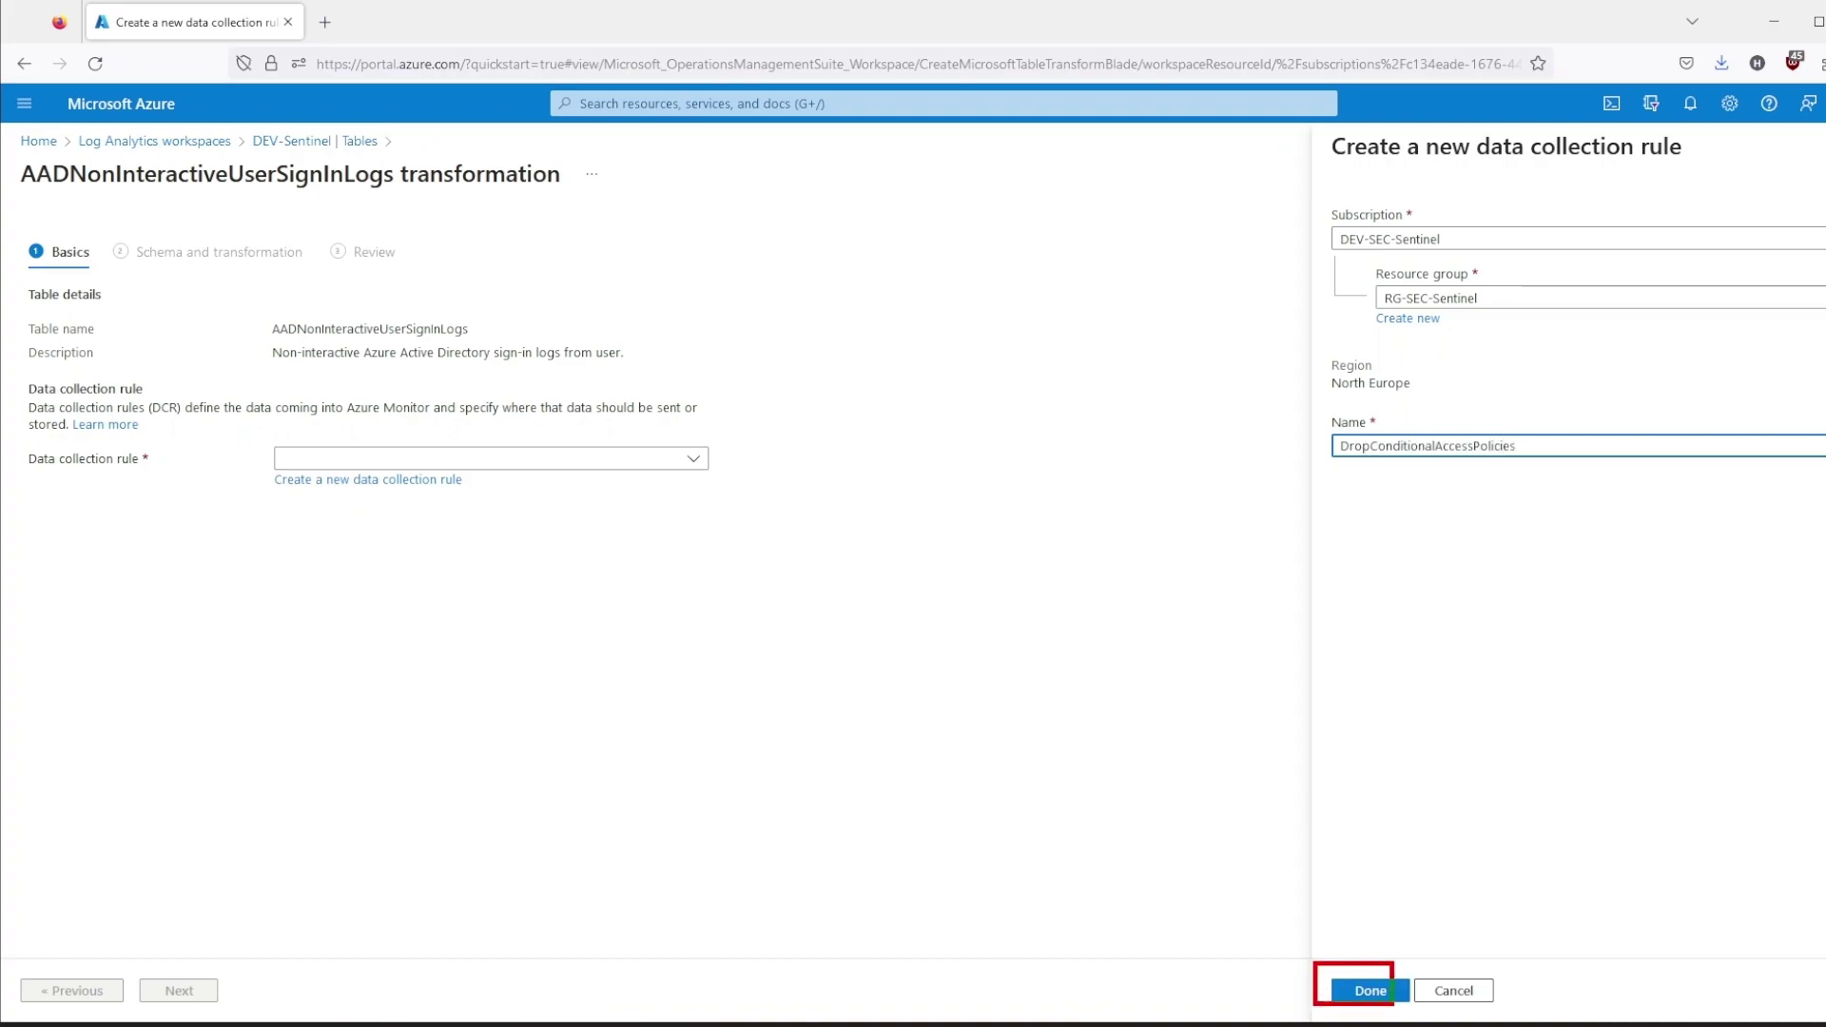
click(1393, 996)
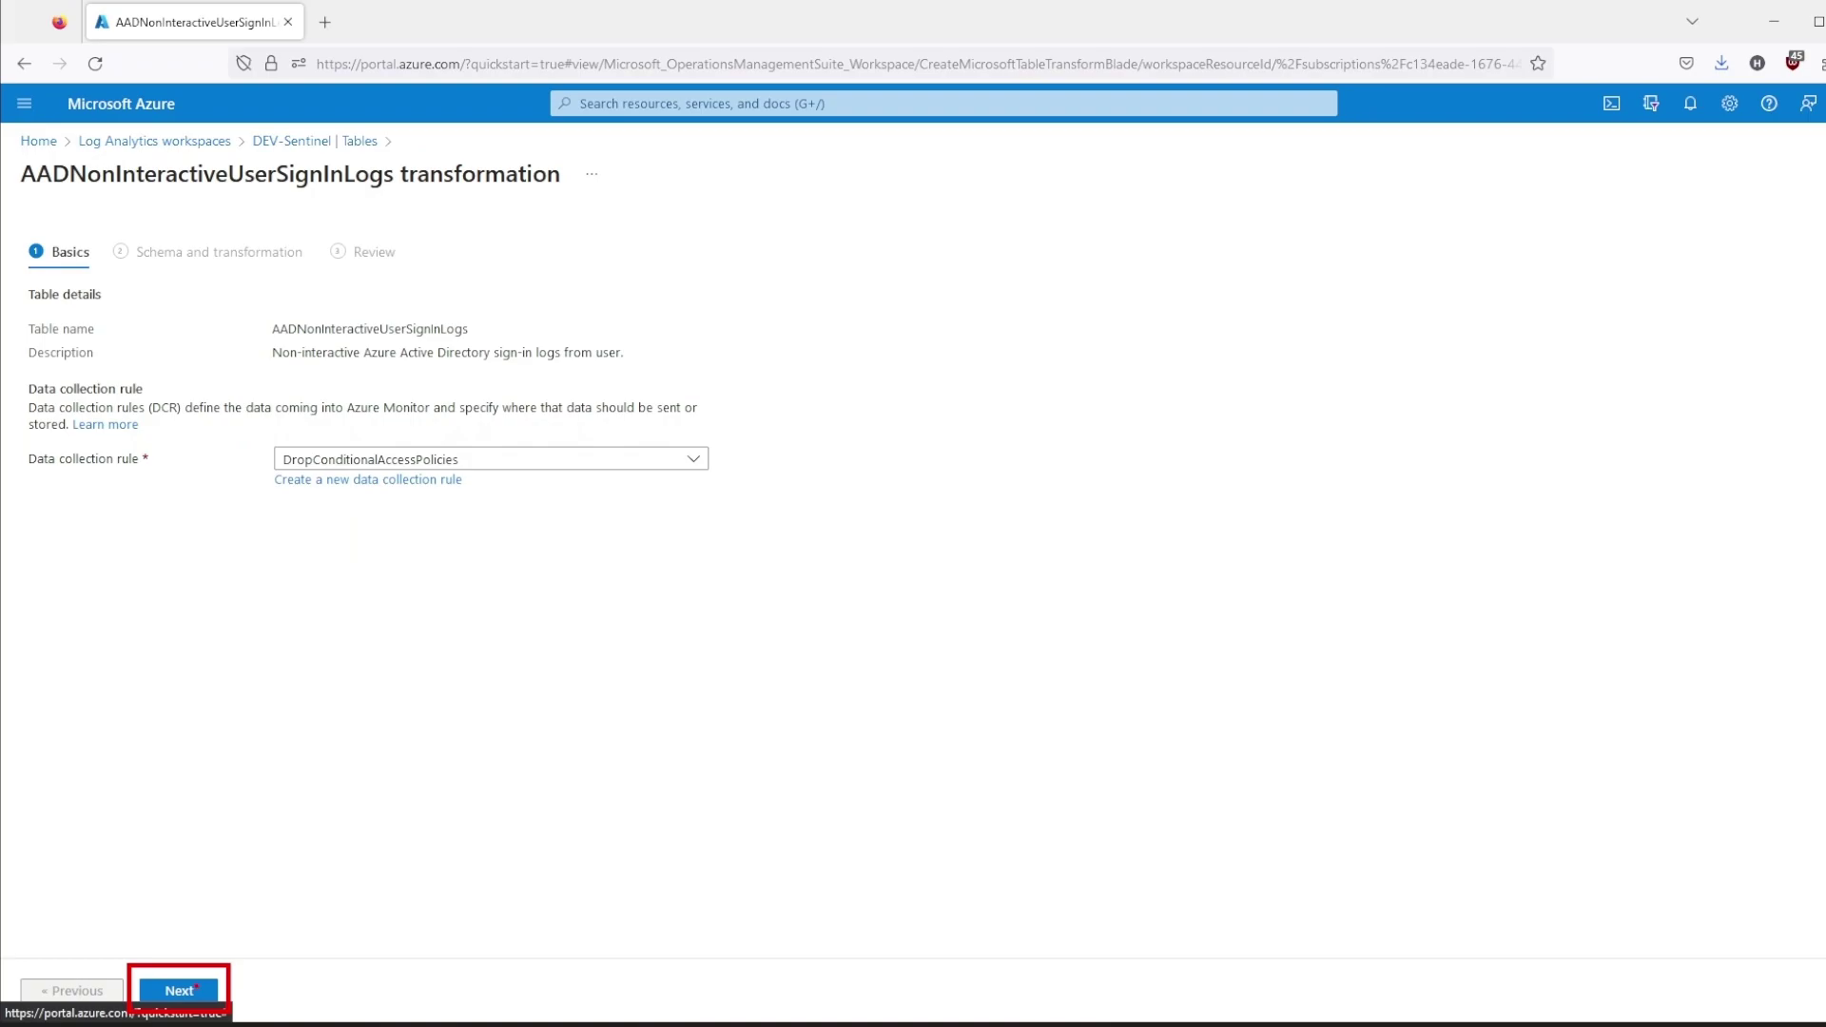
click(195, 989)
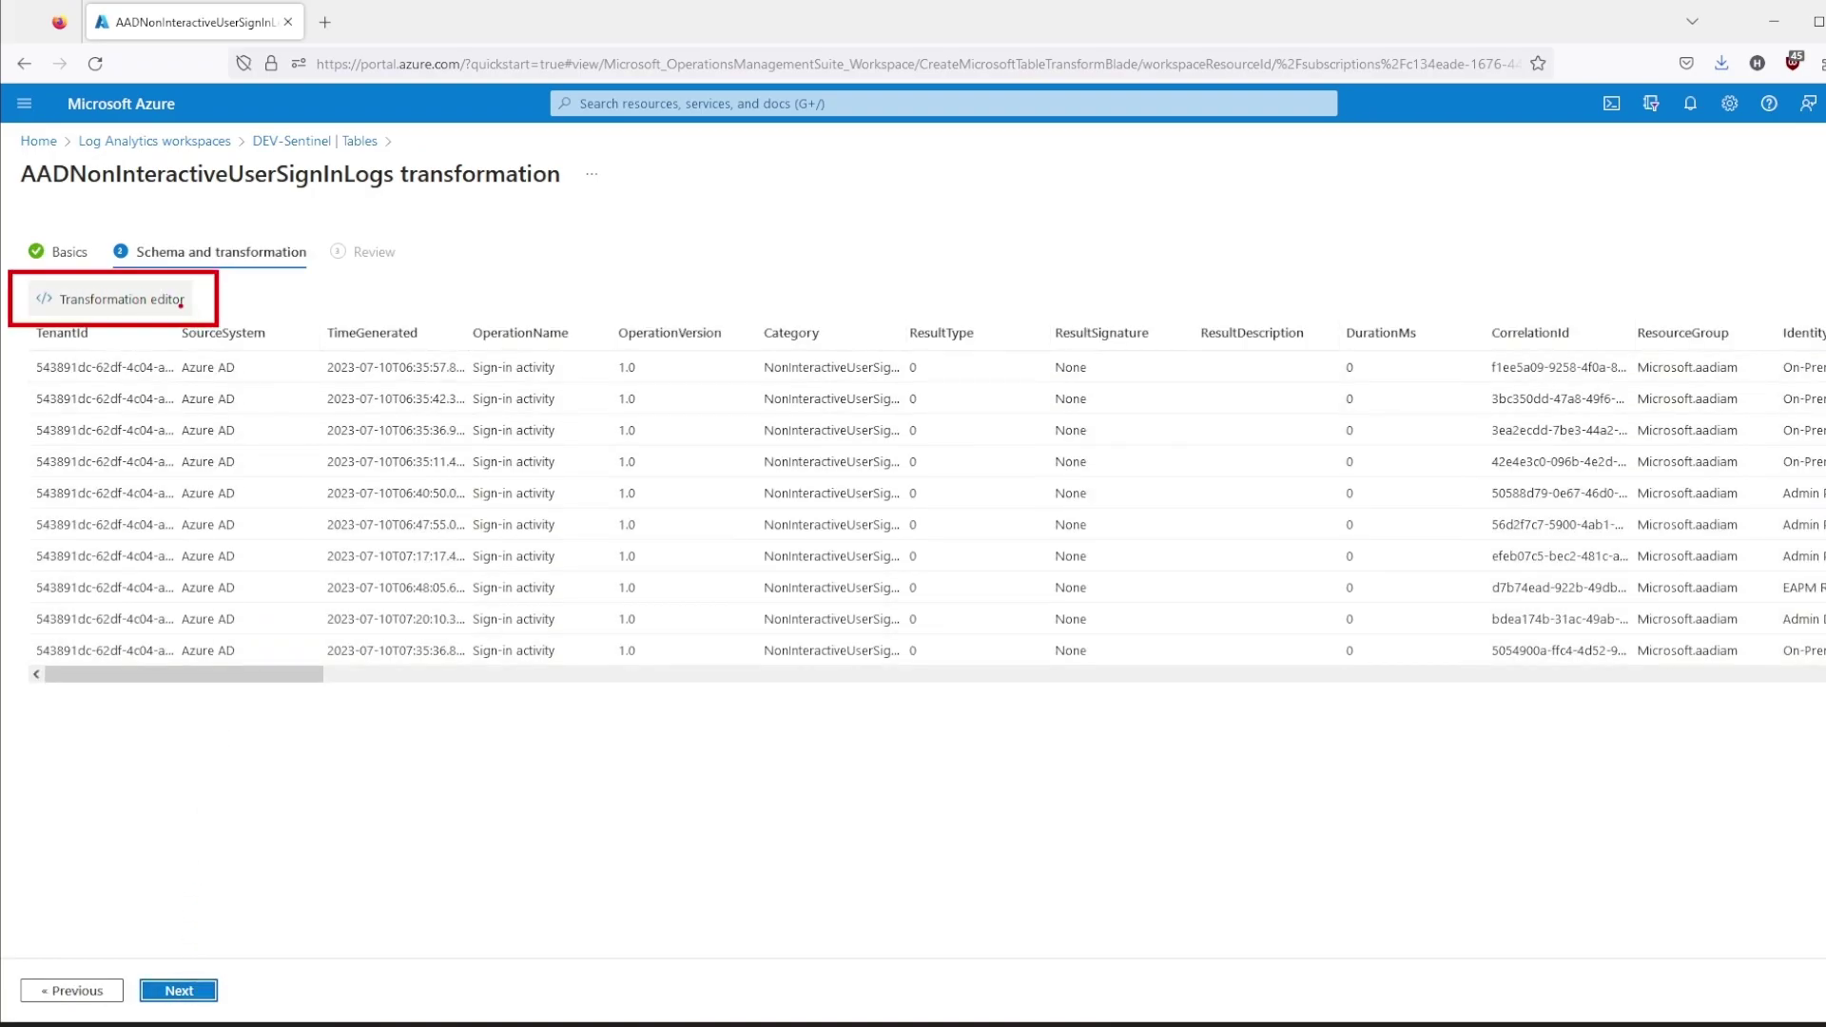
Add "| project-away ConditionalAccessPolicies" to the source transformation query, run and apply it, and proceed to the review stage
click(179, 301)
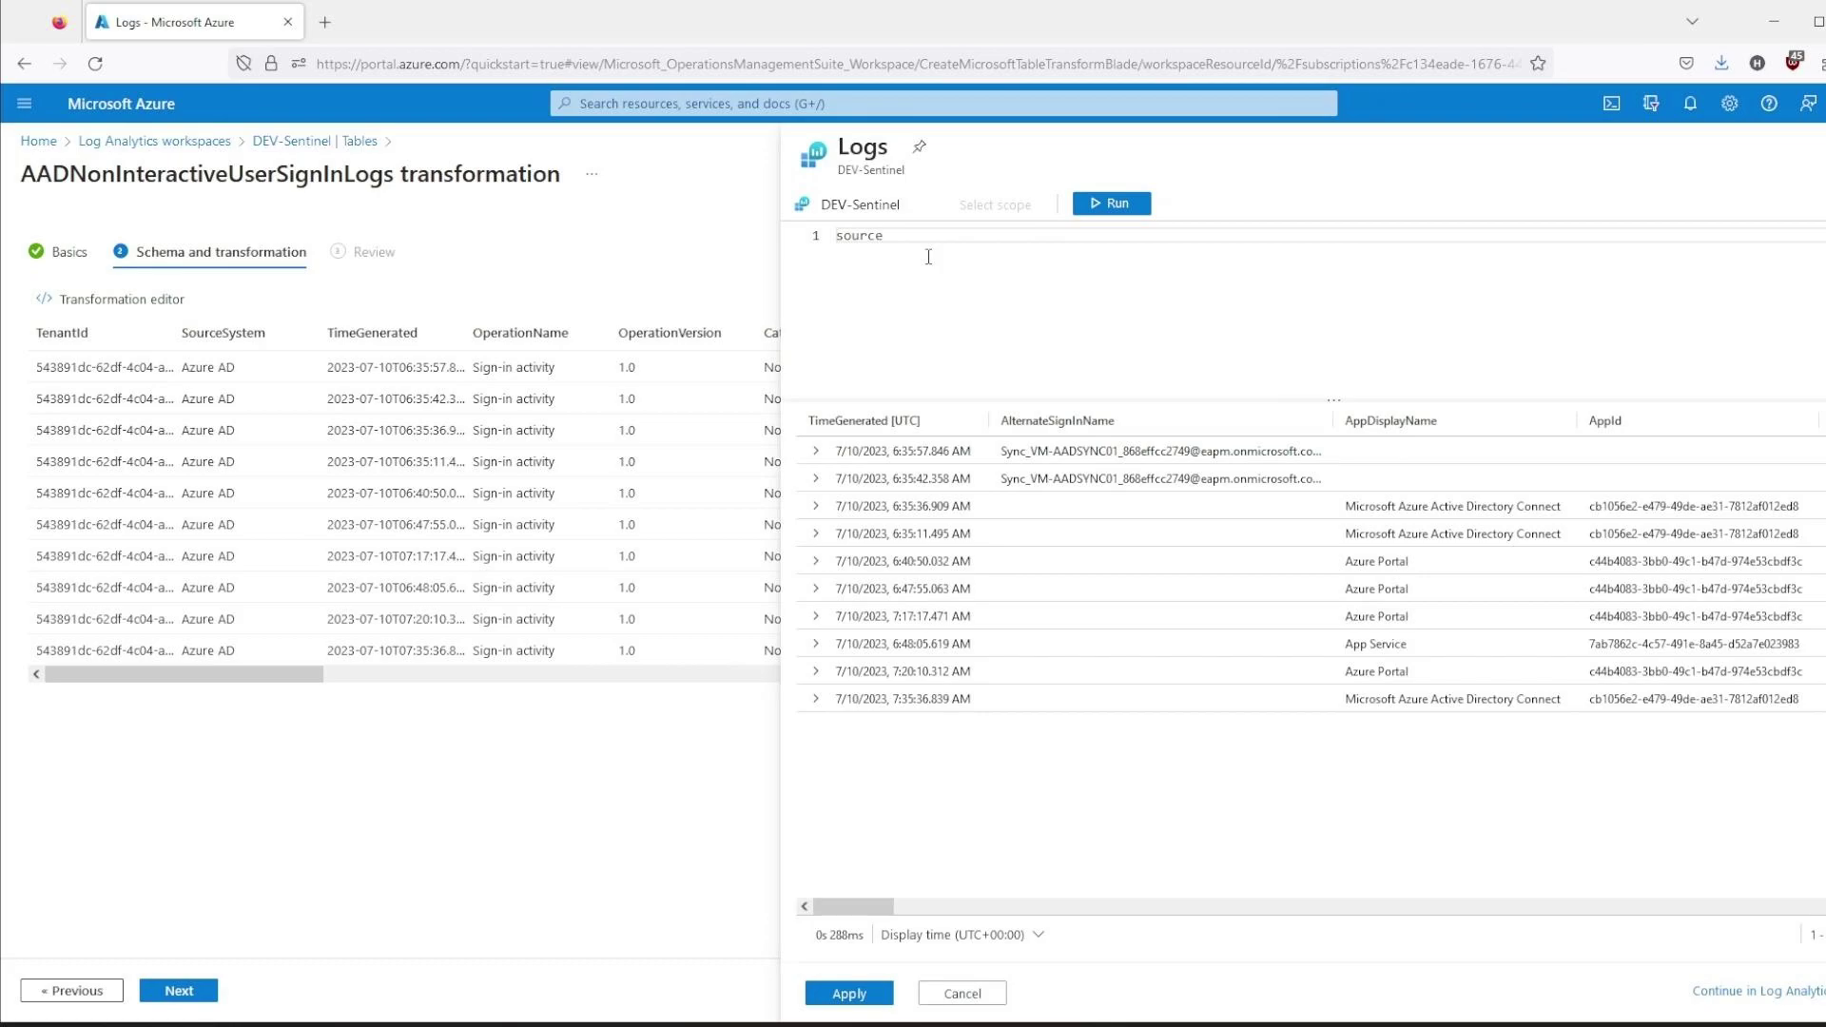
key(Return)
text(| project)
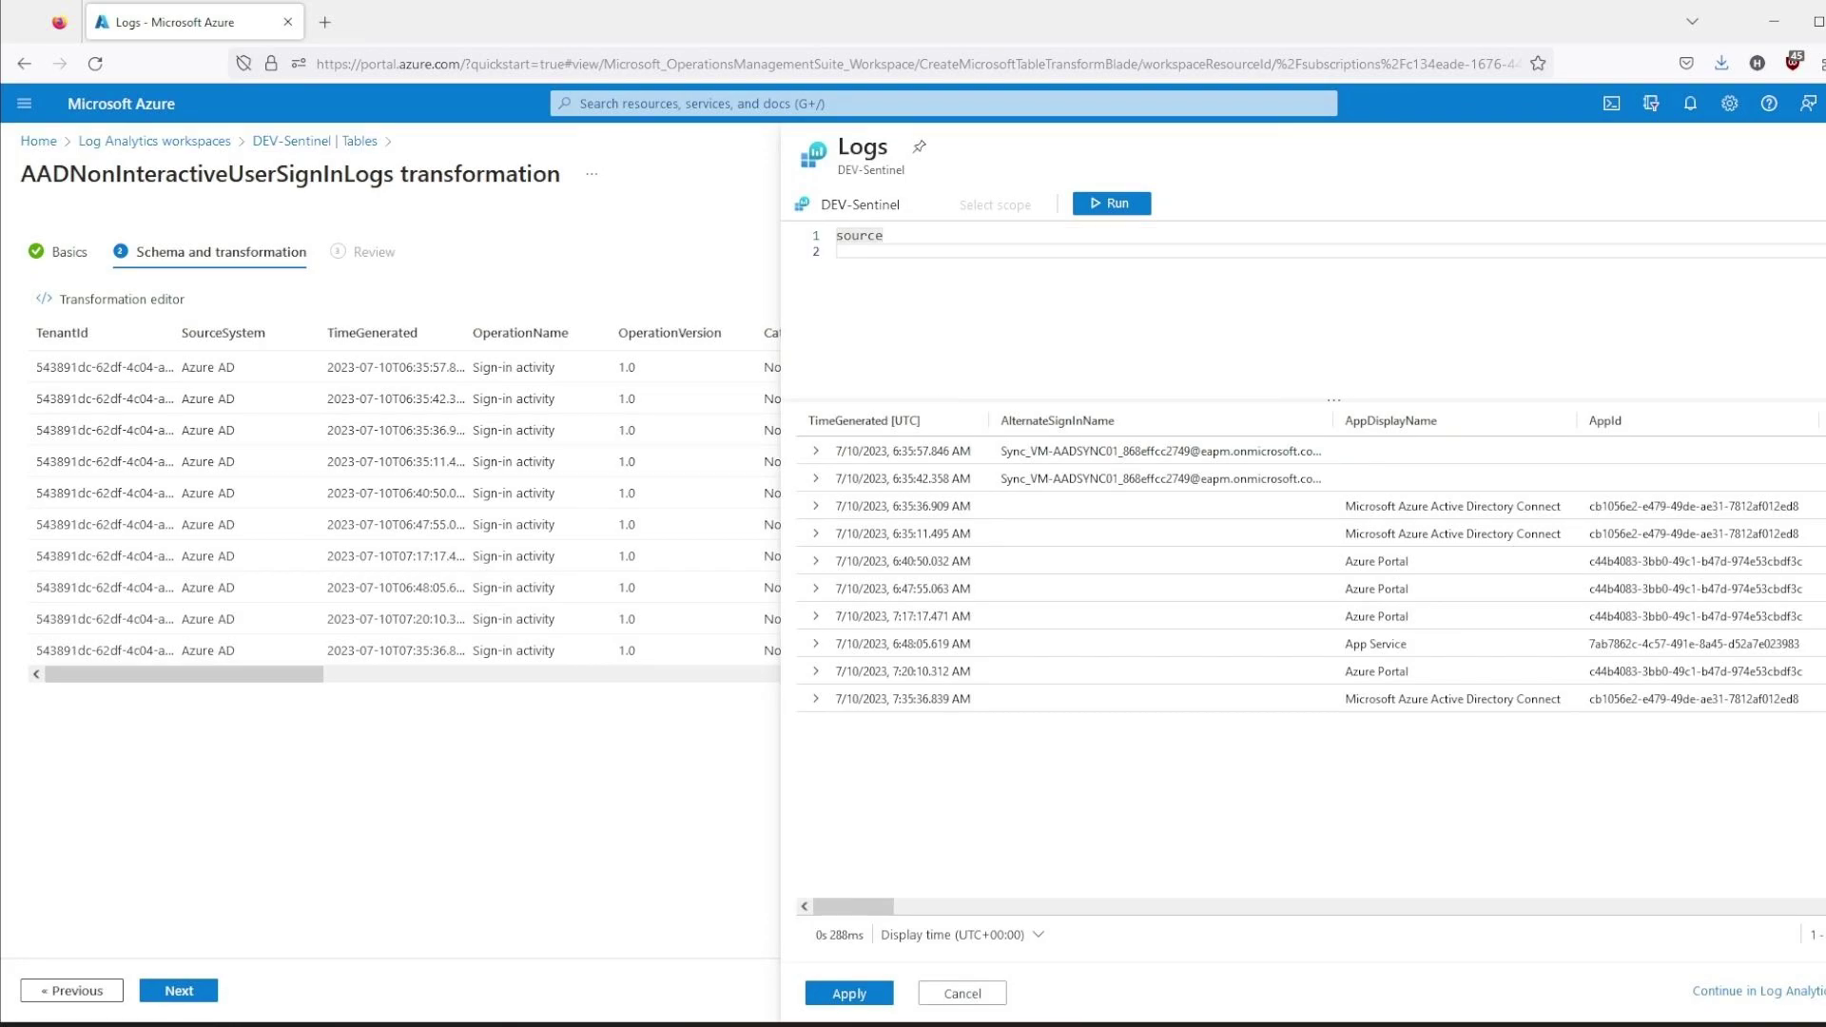
text(-away ConditionalAccessPolicies)
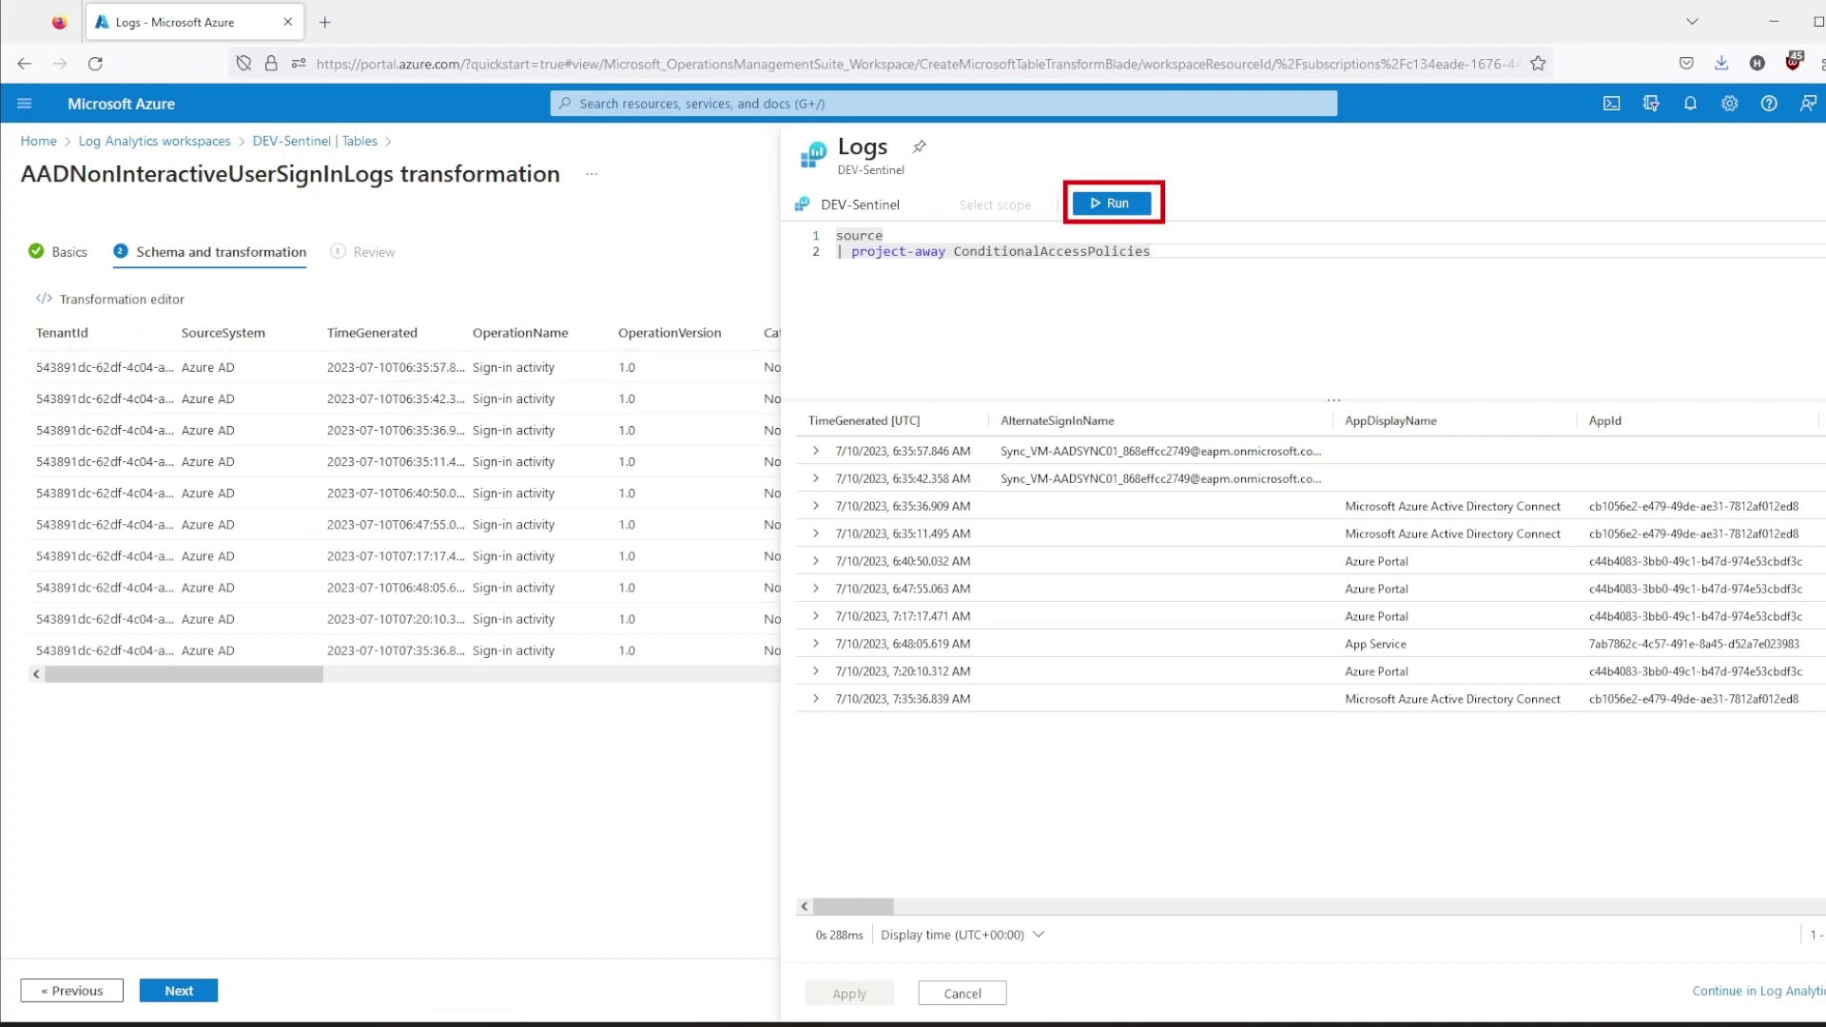
click(1124, 215)
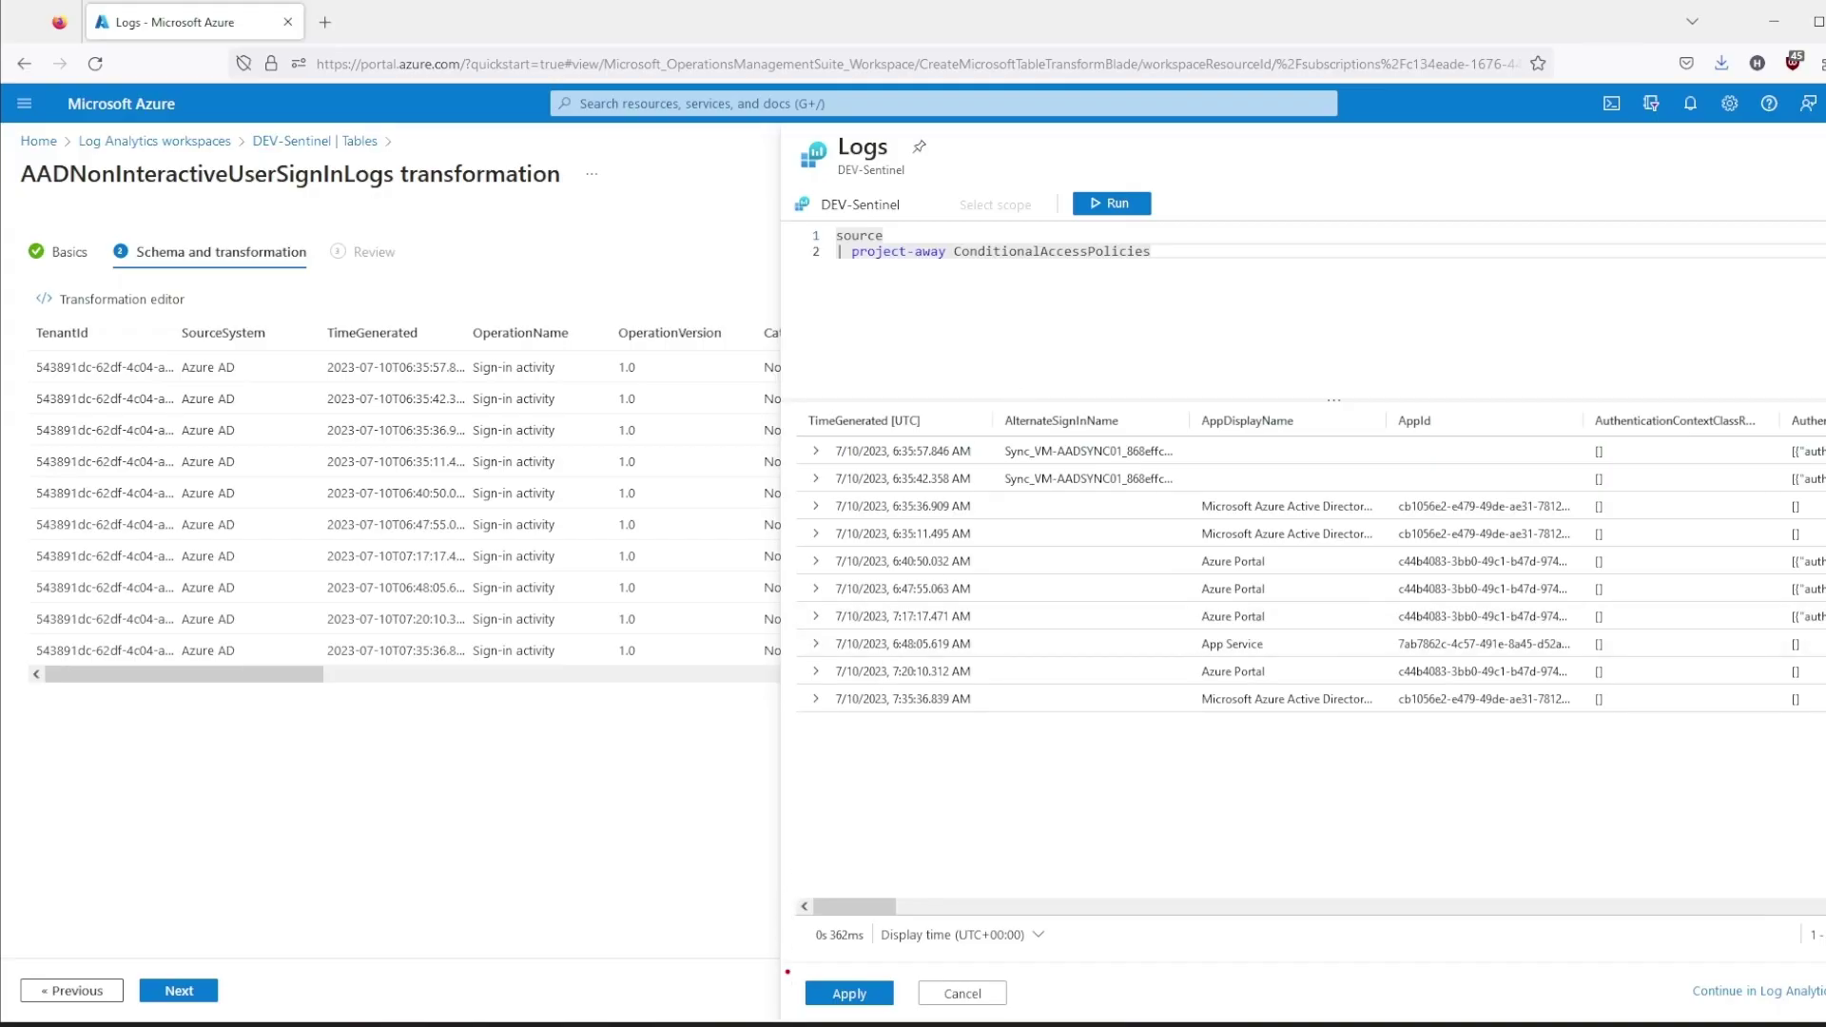
click(849, 993)
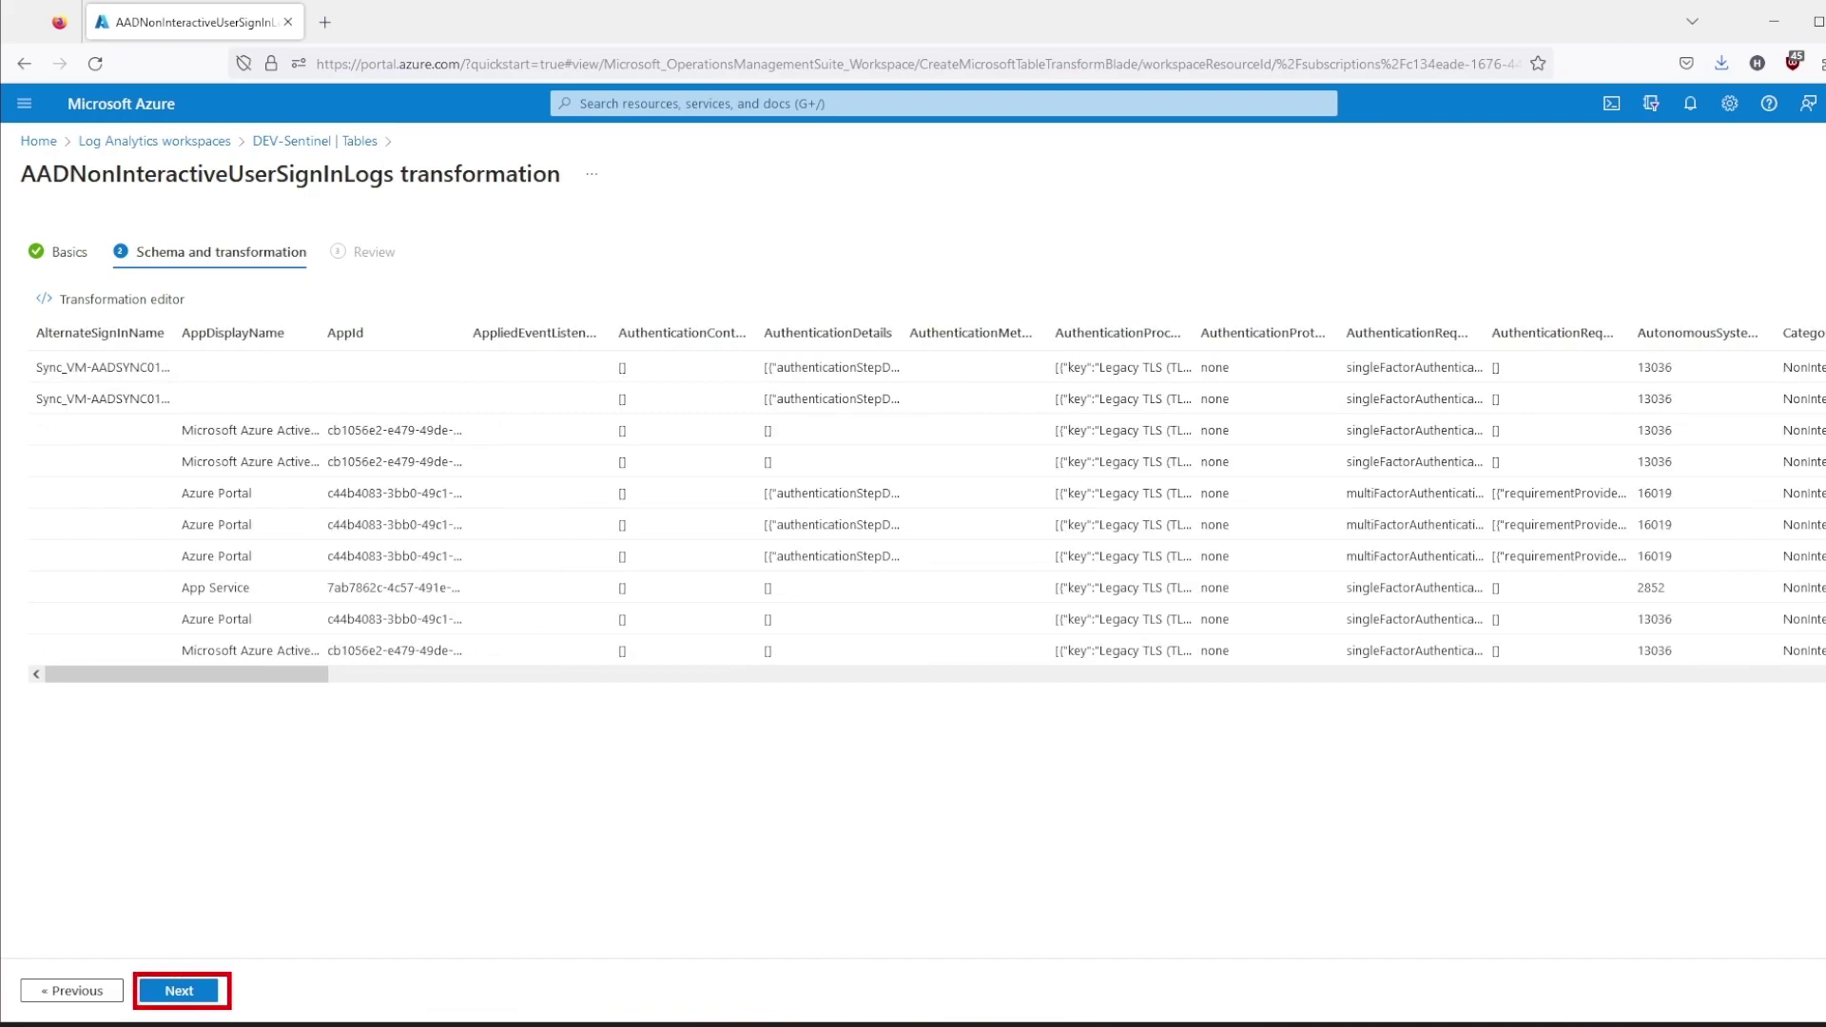
click(200, 990)
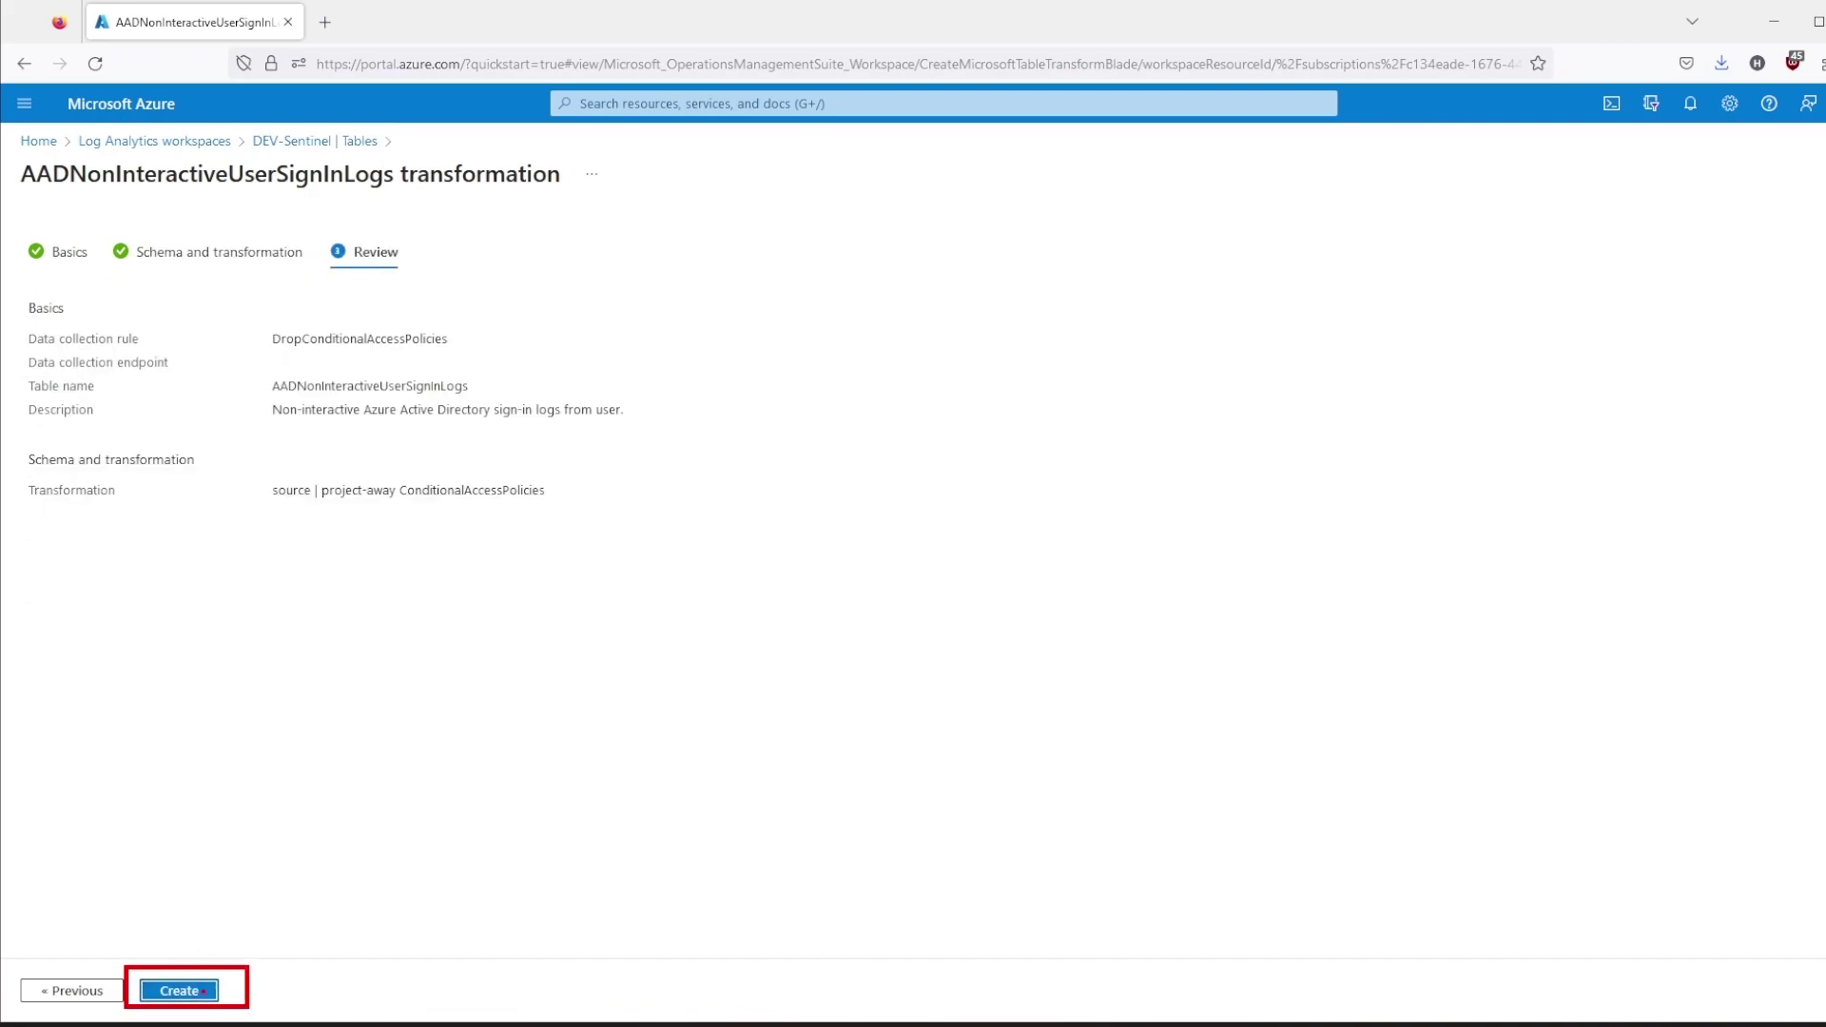